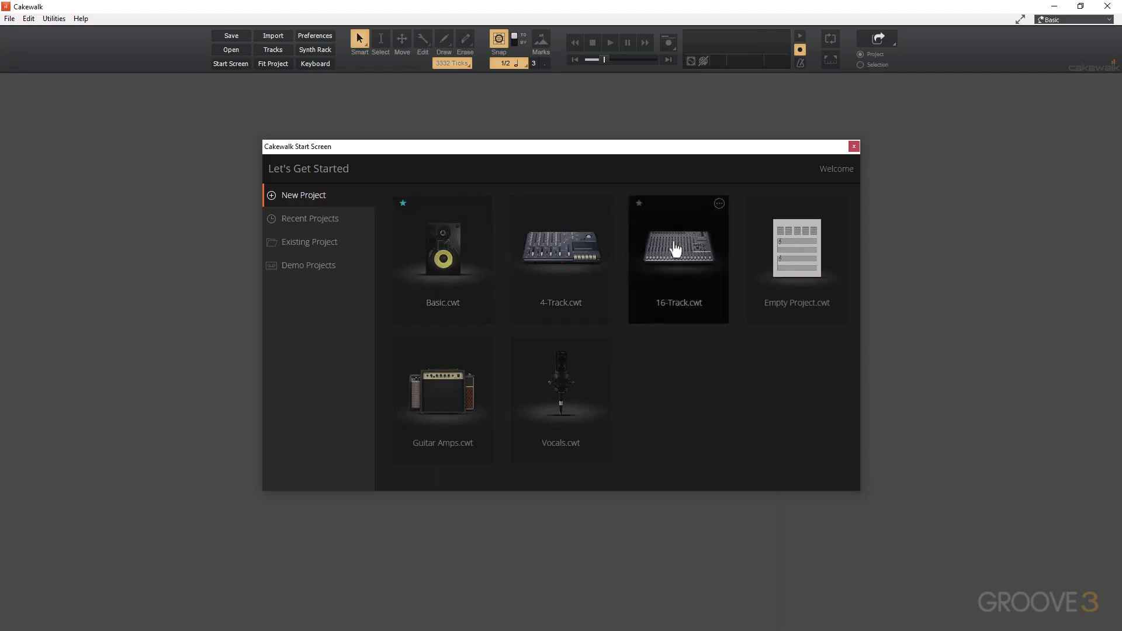
Create a new project from the Empty Project template.
left_click(791, 250)
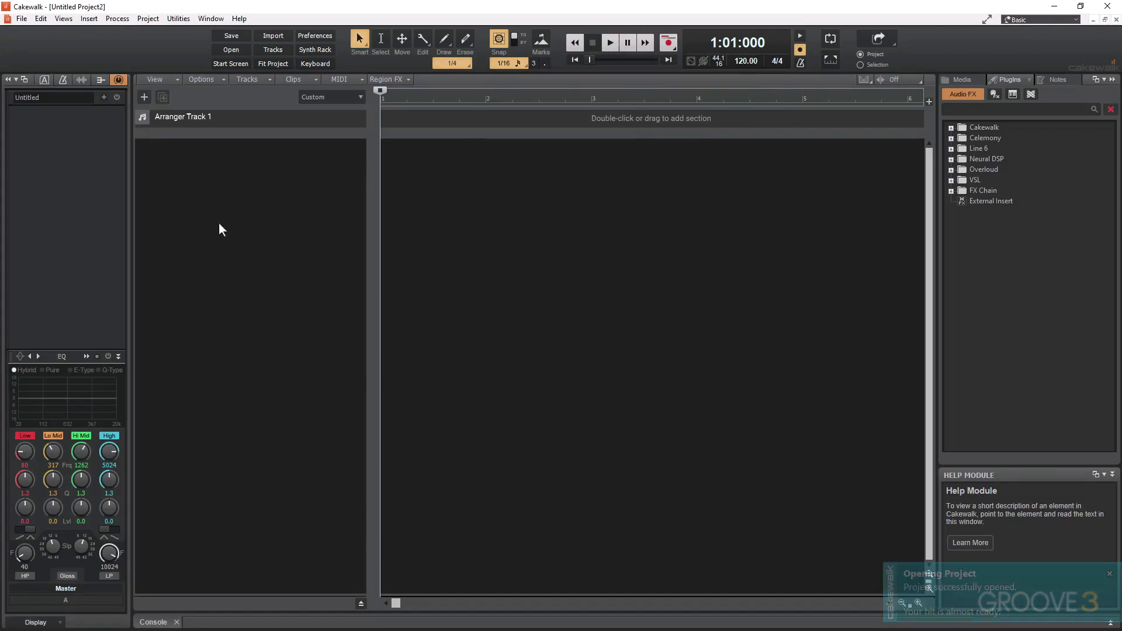
left_click(91, 19)
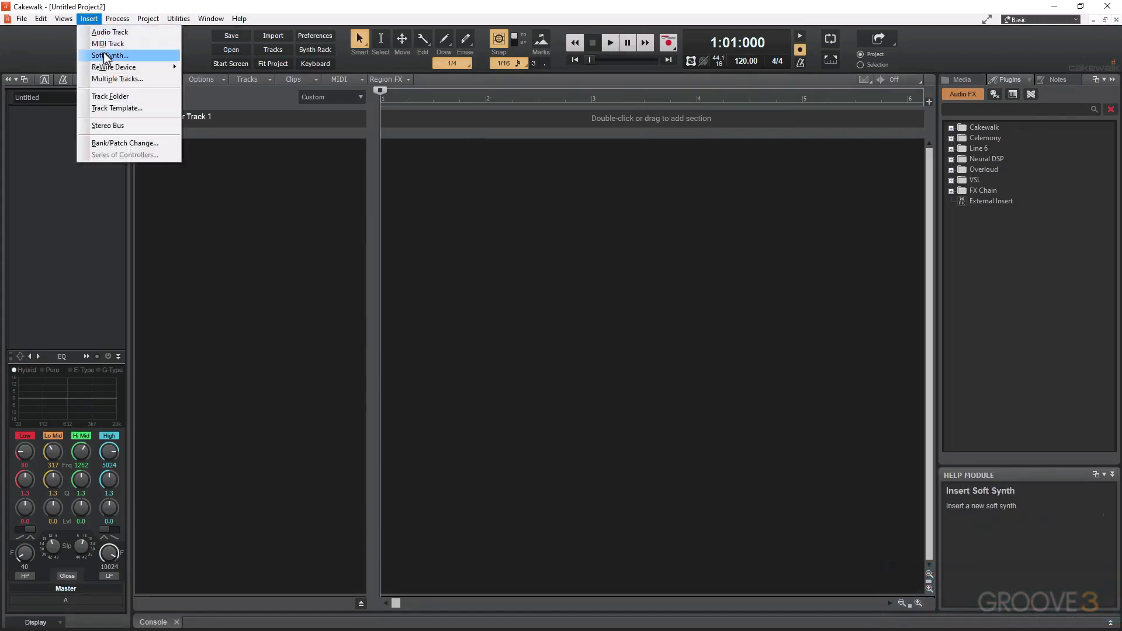
left_click(212, 202)
right_click(213, 205)
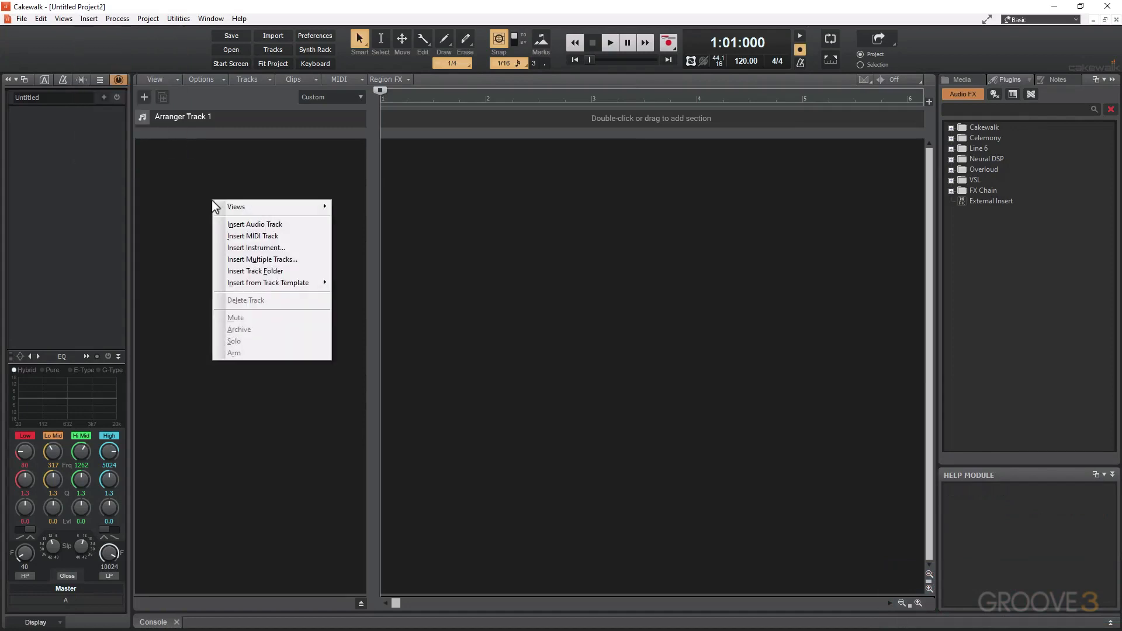
left_click(172, 234)
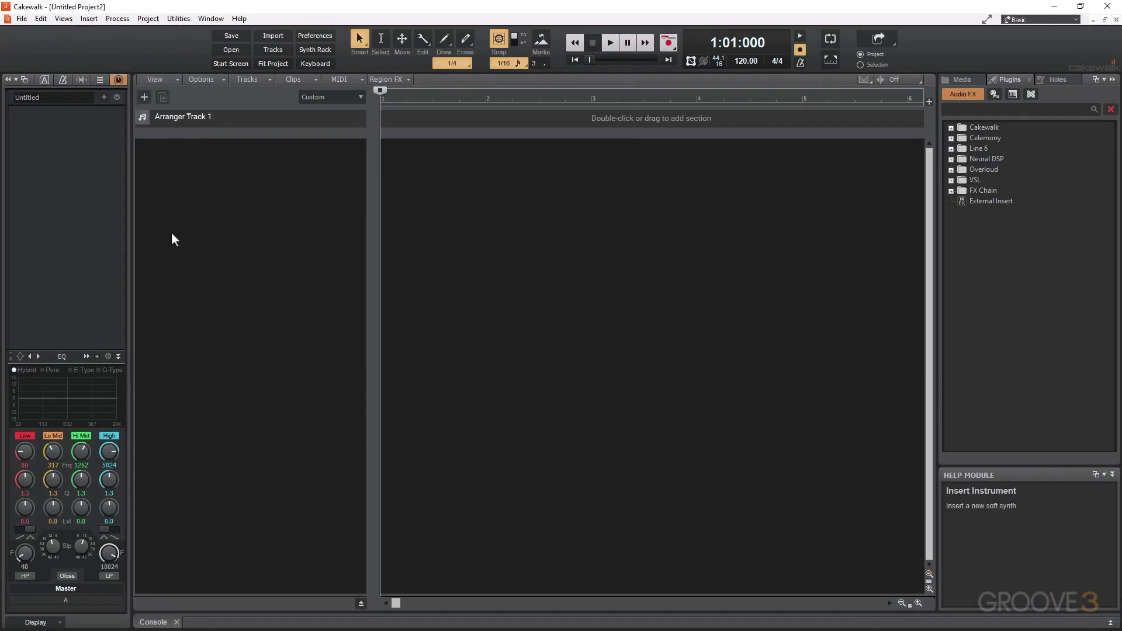
left_click(89, 19)
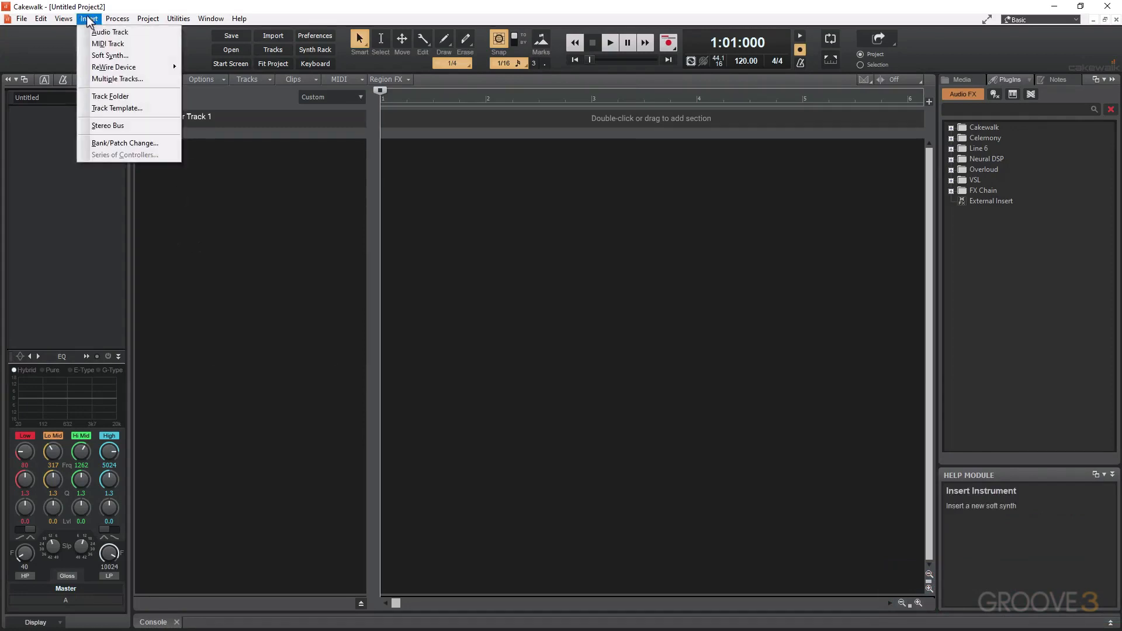
left_click(102, 55)
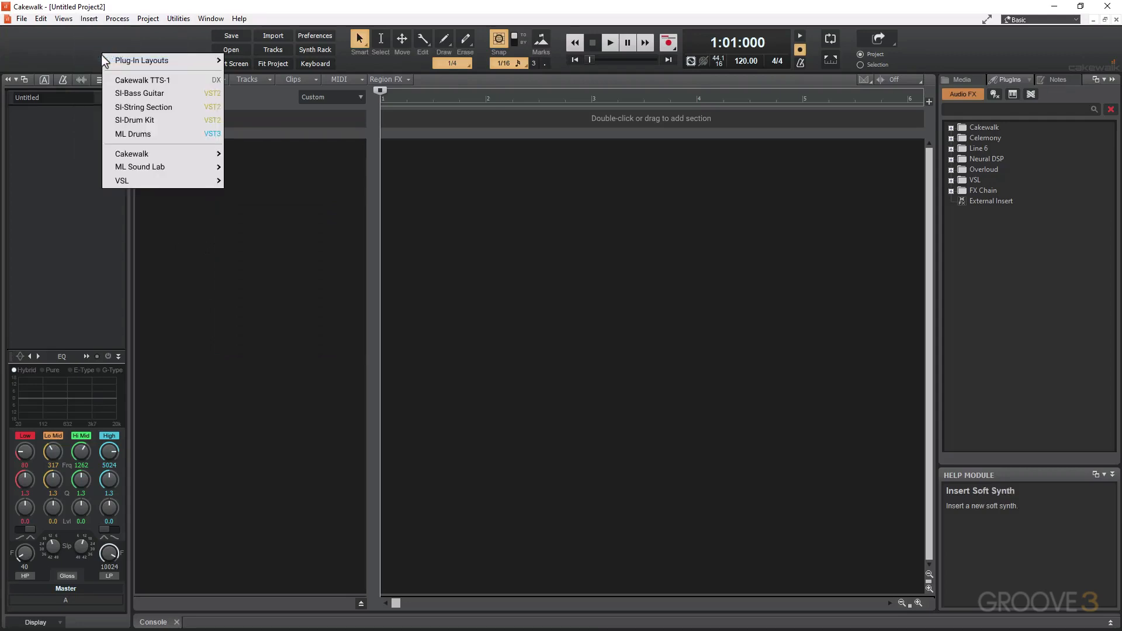
left_click(160, 105)
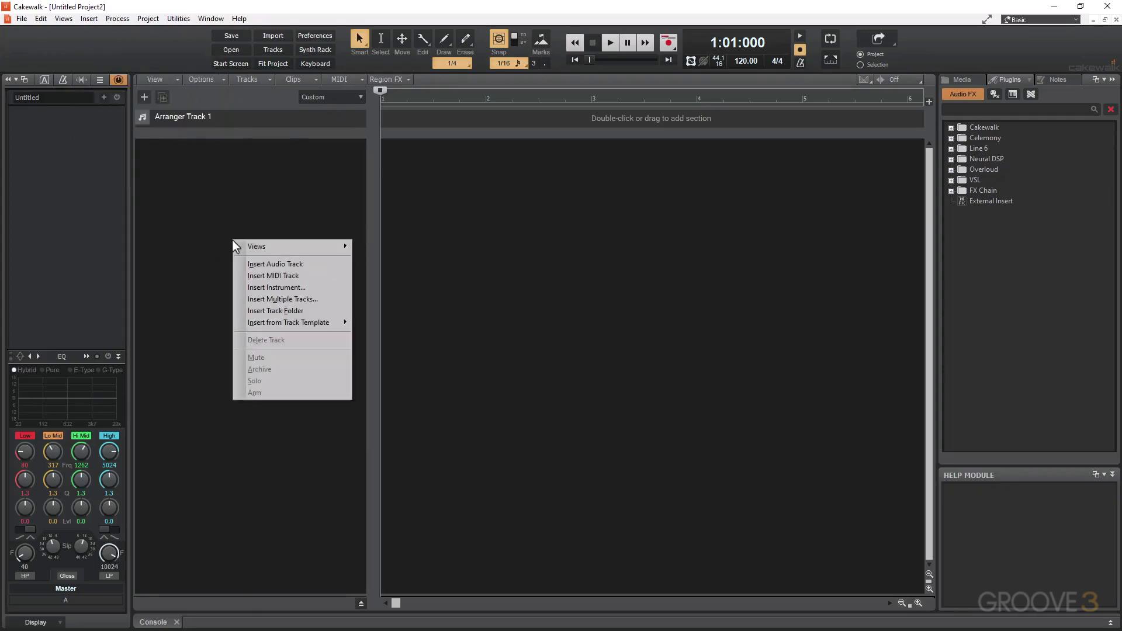
Add one instrument track that uses the Default (TTS-1) instrument with Omni input.
right_click(233, 240)
left_click(268, 287)
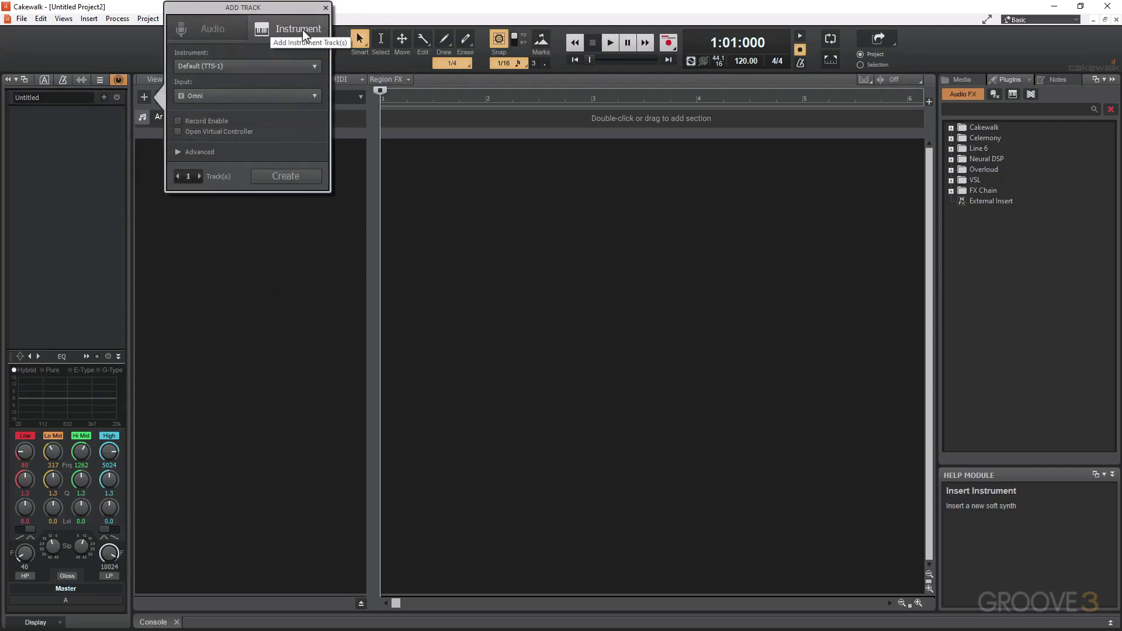
left_click(272, 65)
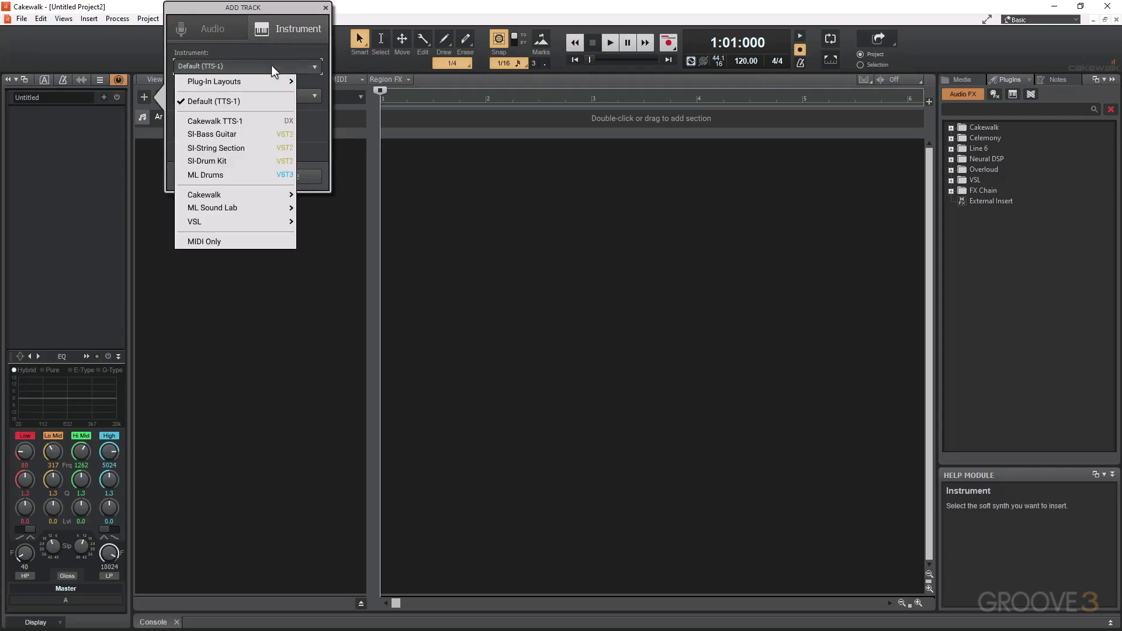
left_click(223, 104)
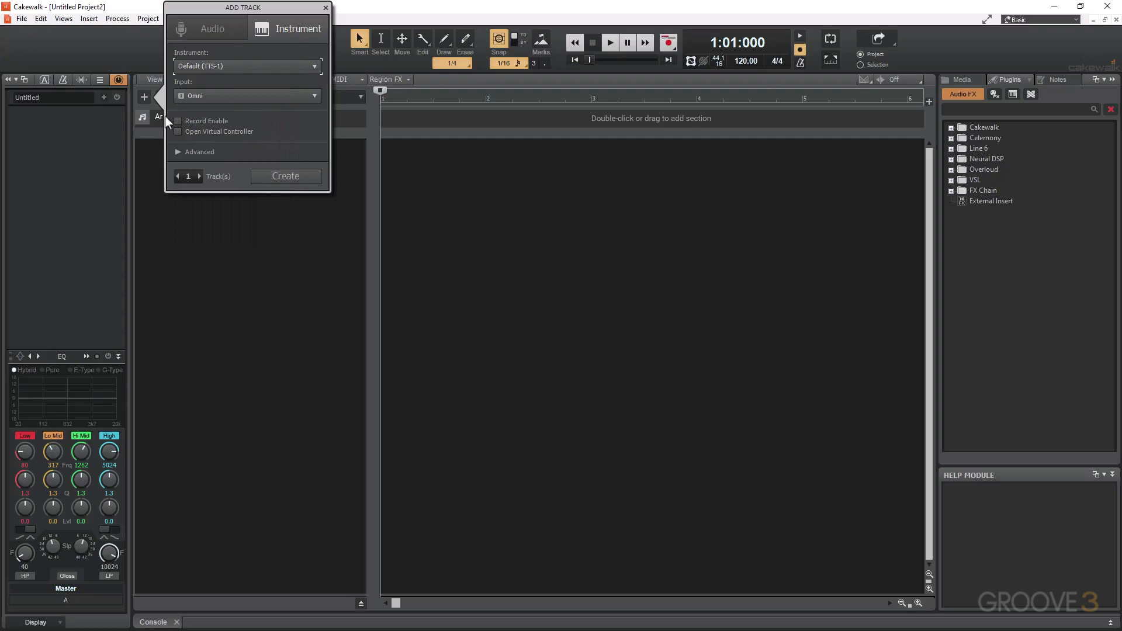
left_click(281, 174)
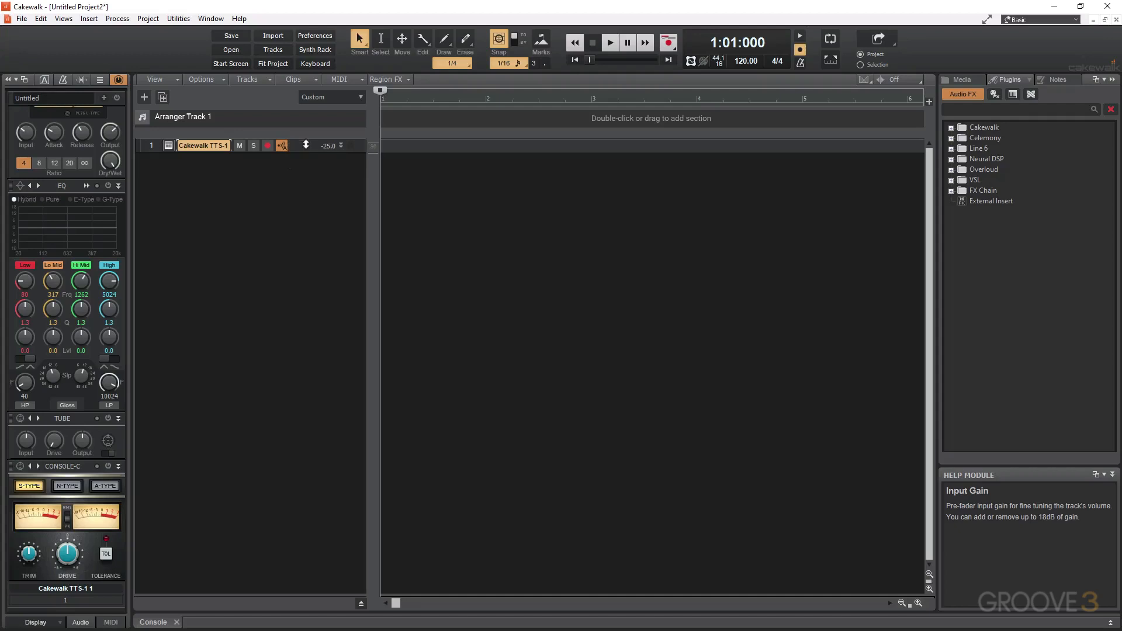
Enlarge the TTS-1 track to reveal its controls and set its input to Launchkey MIDI, MIDI Omni.
left_click_drag(304, 153, 304, 224)
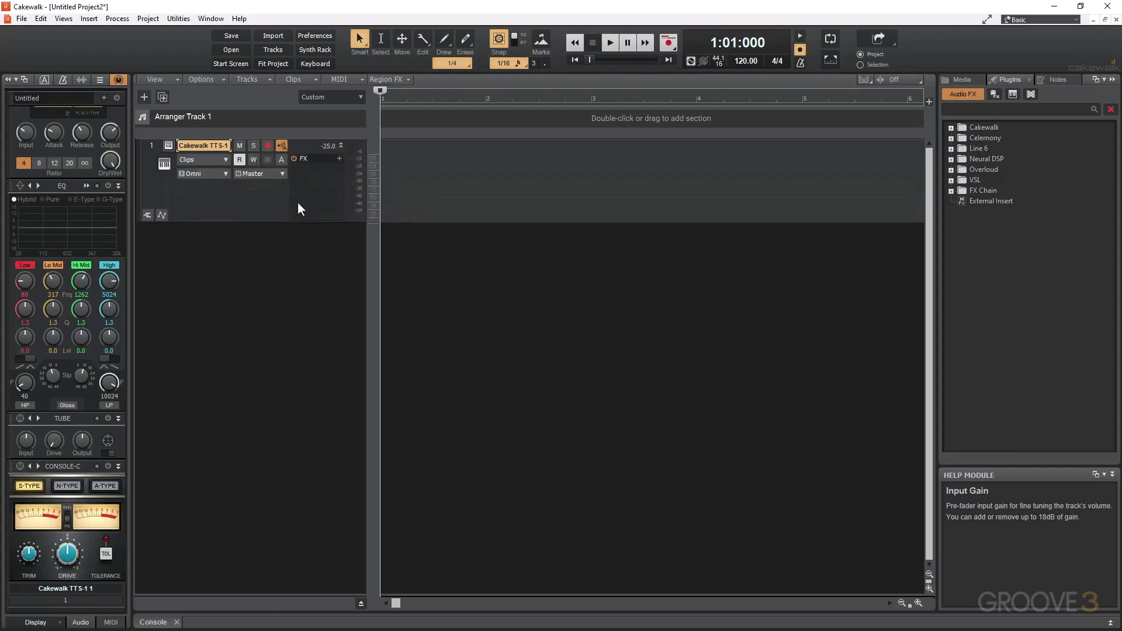
left_click(206, 172)
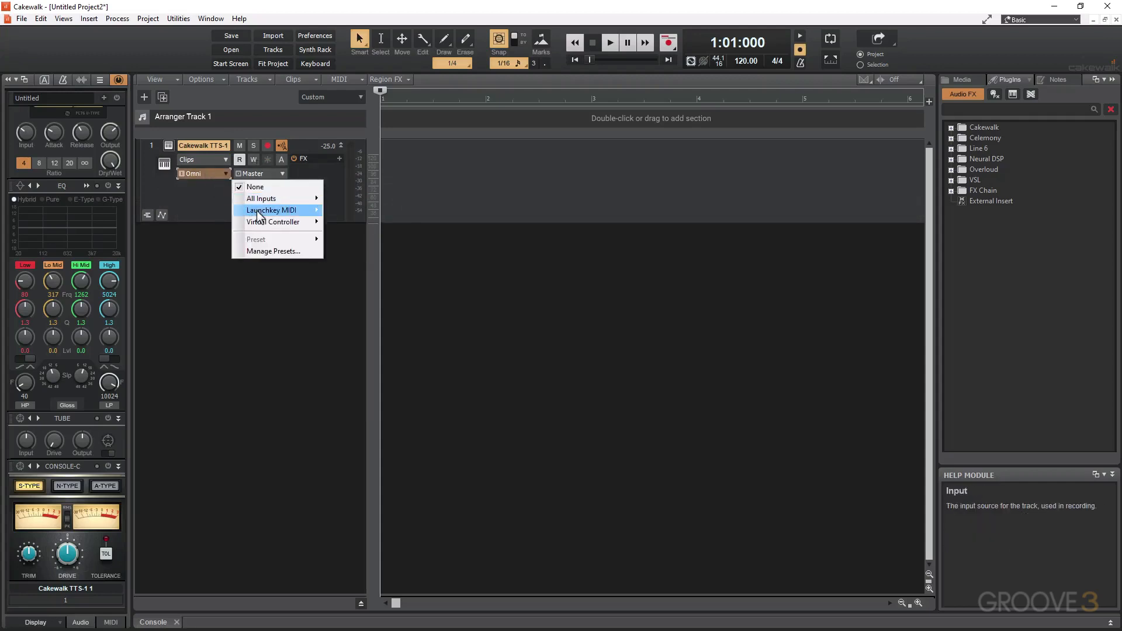
mouse_move(258, 216)
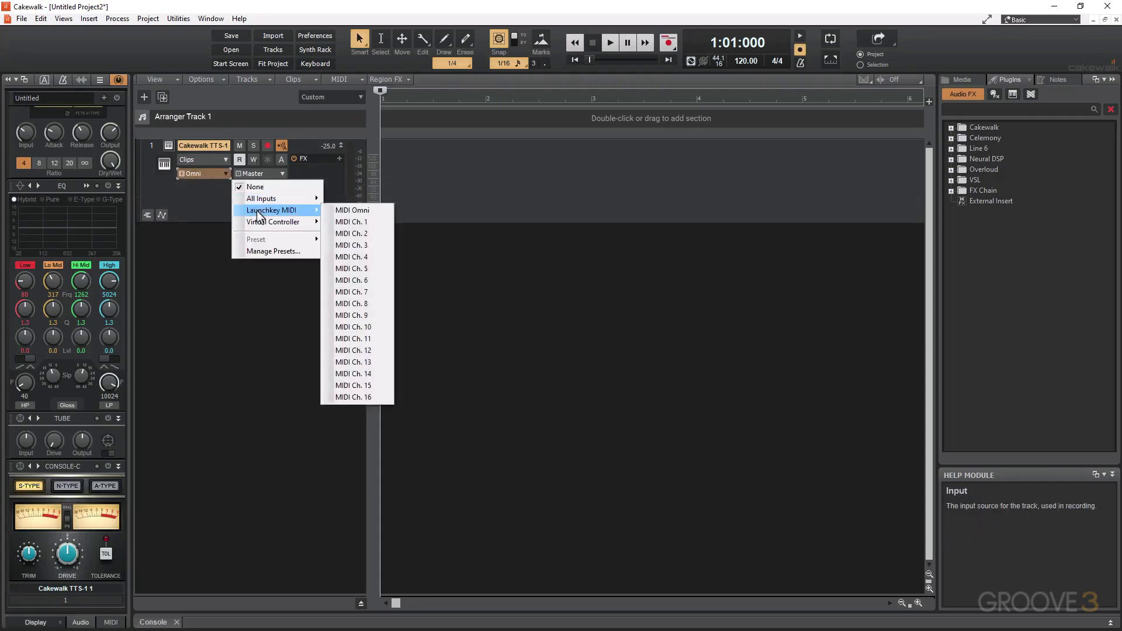
left_click(358, 212)
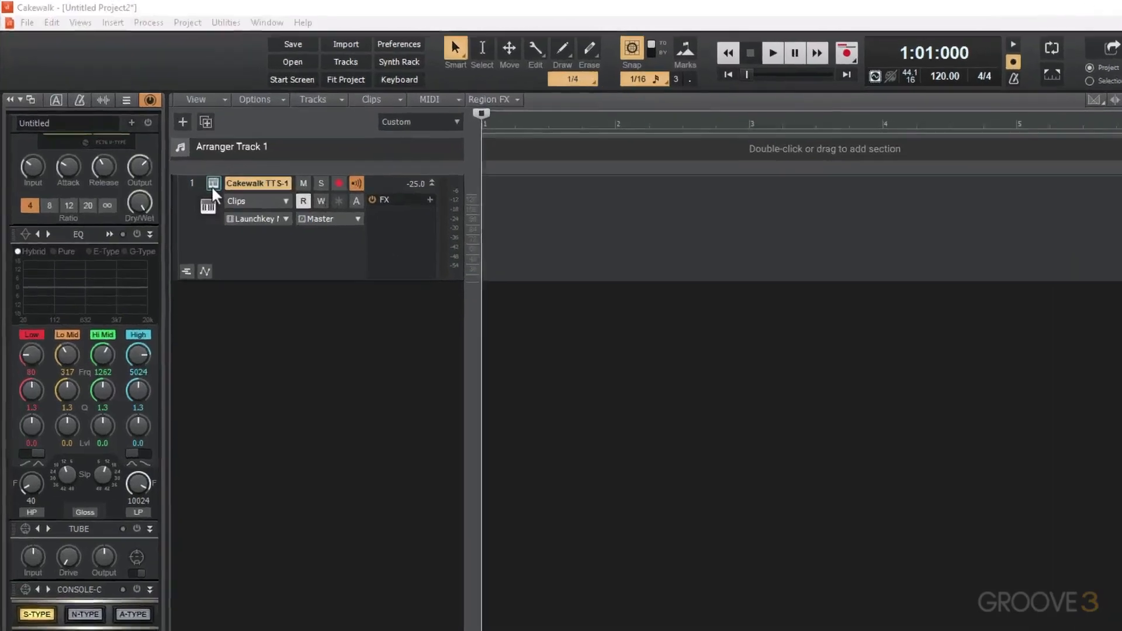
Examine the TTS-1 instrument's interface and the edit filter options on its track.
left_click(168, 146)
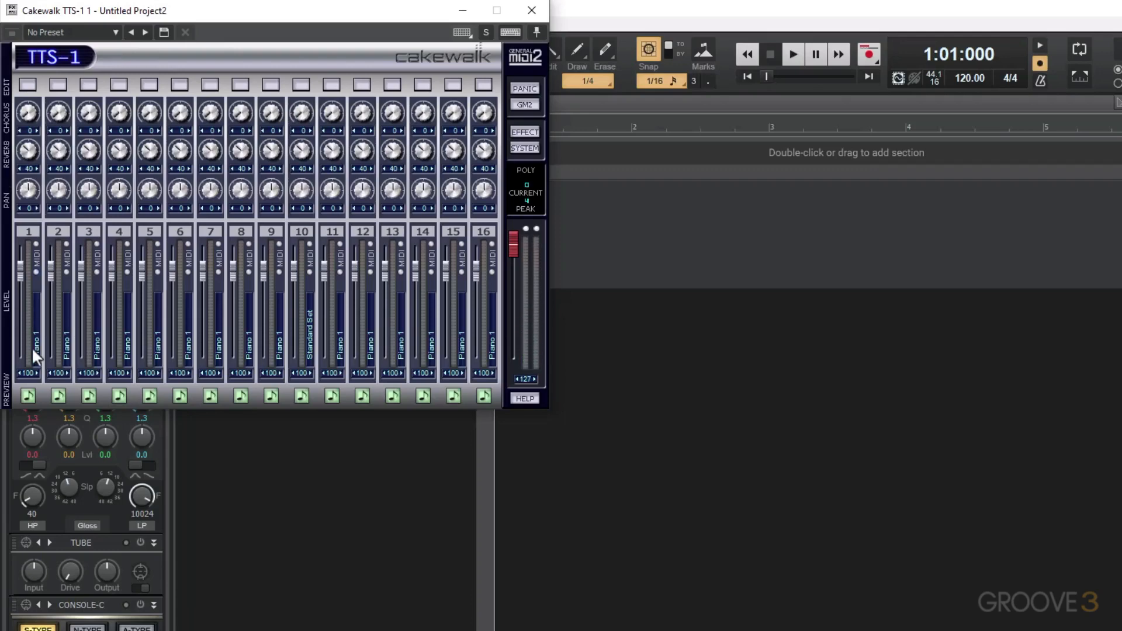
left_click(531, 9)
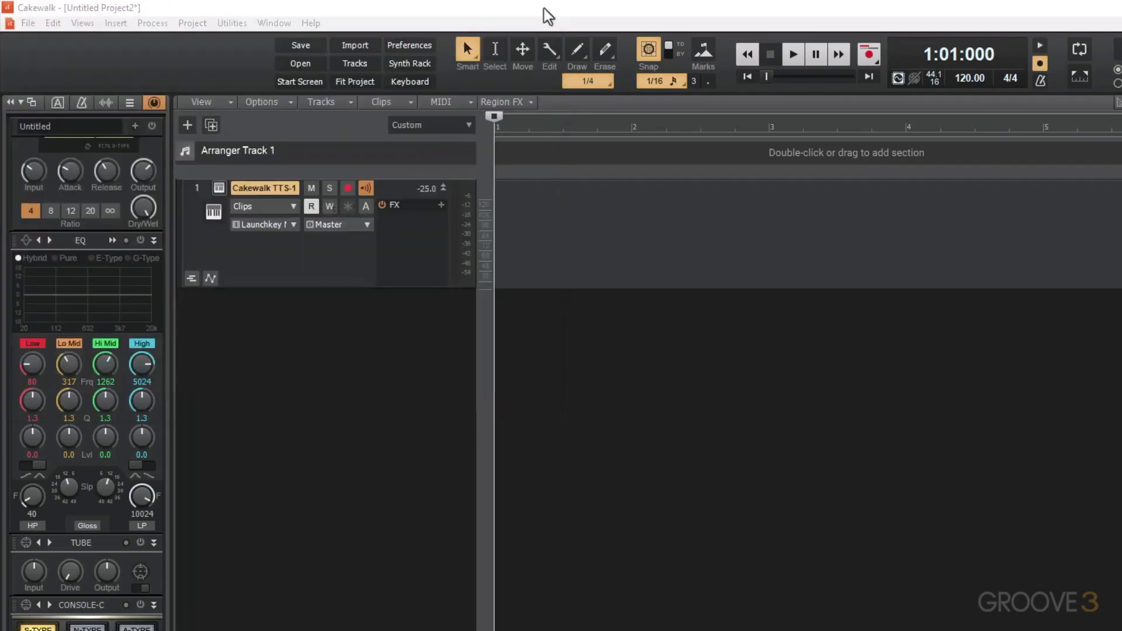
left_click(283, 206)
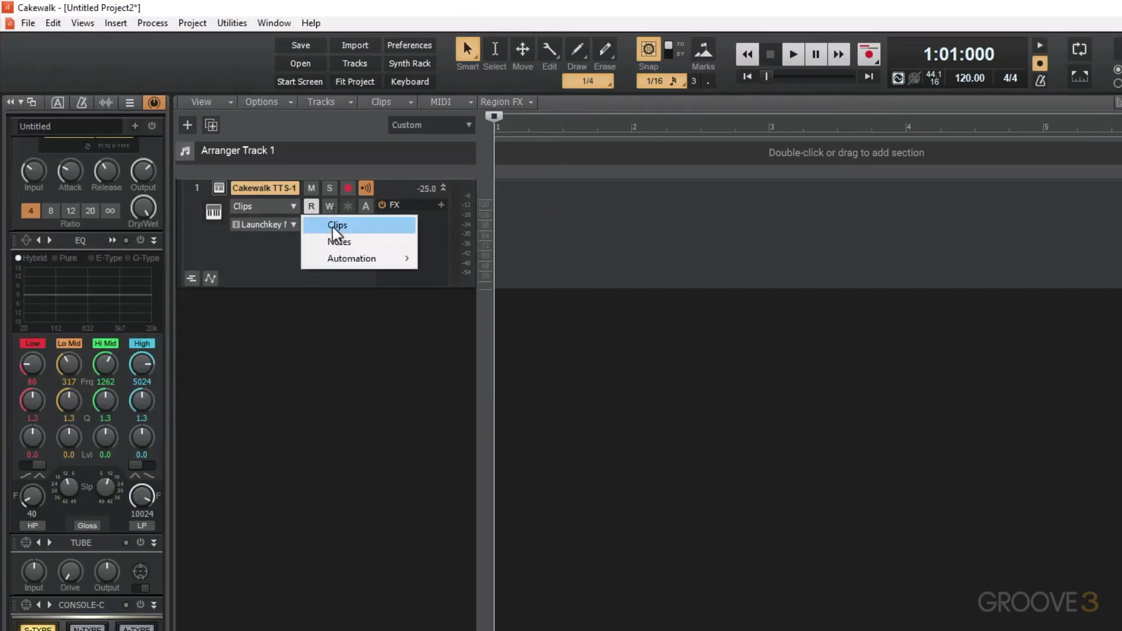
left_click(255, 259)
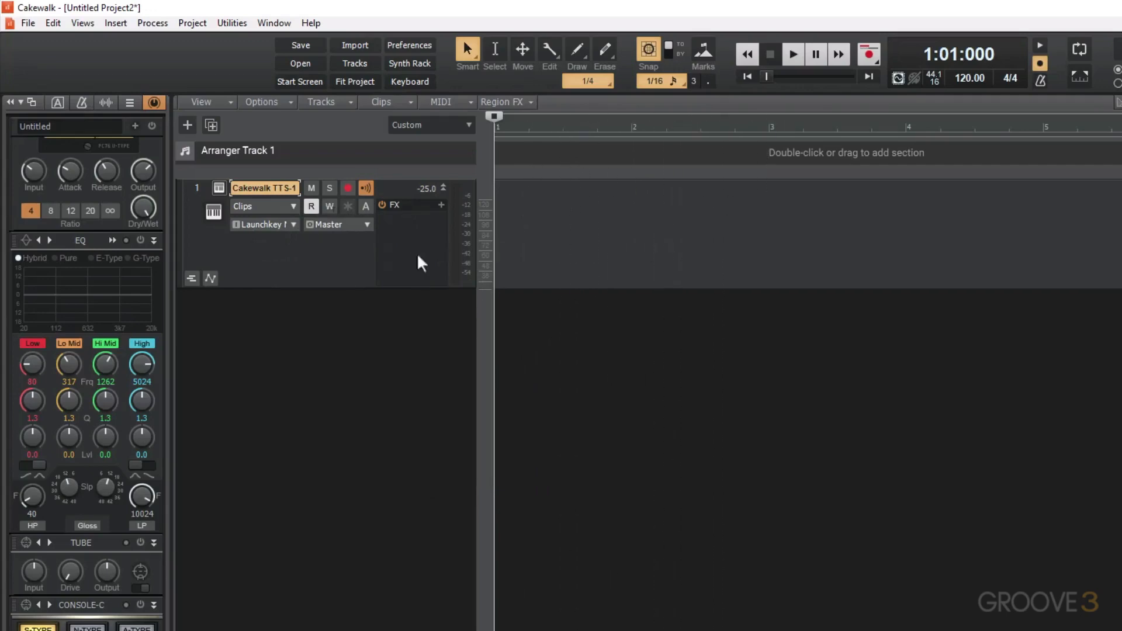
Try the TTS-1 track's mute, solo and record arm by switching each on and back off.
left_click(311, 188)
left_click(330, 189)
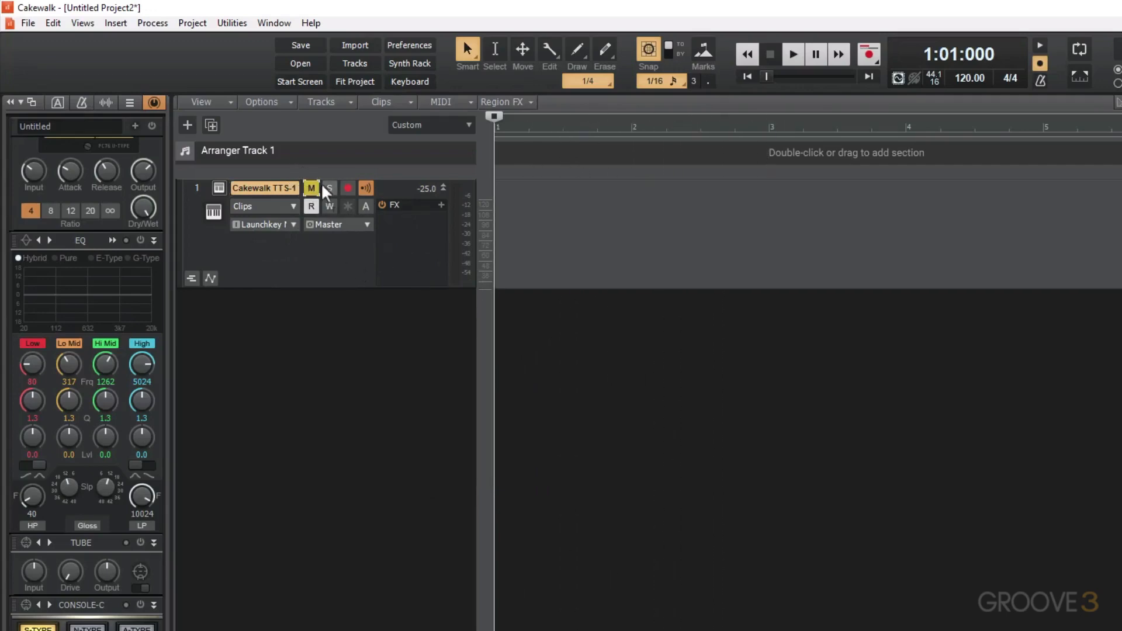
left_click(330, 188)
left_click(311, 189)
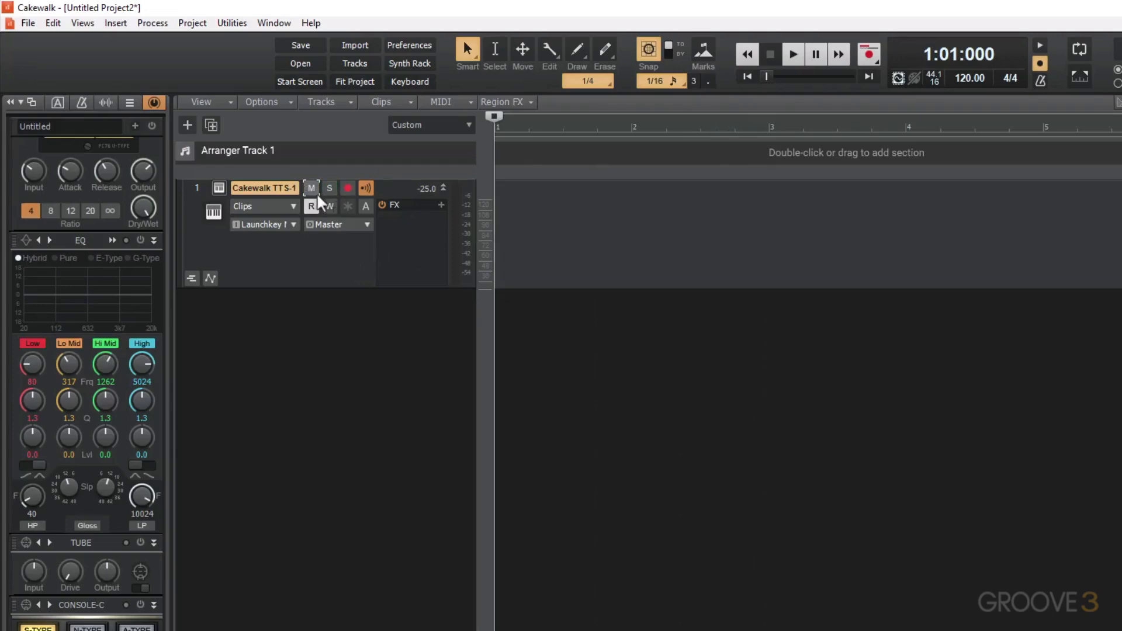
left_click(350, 191)
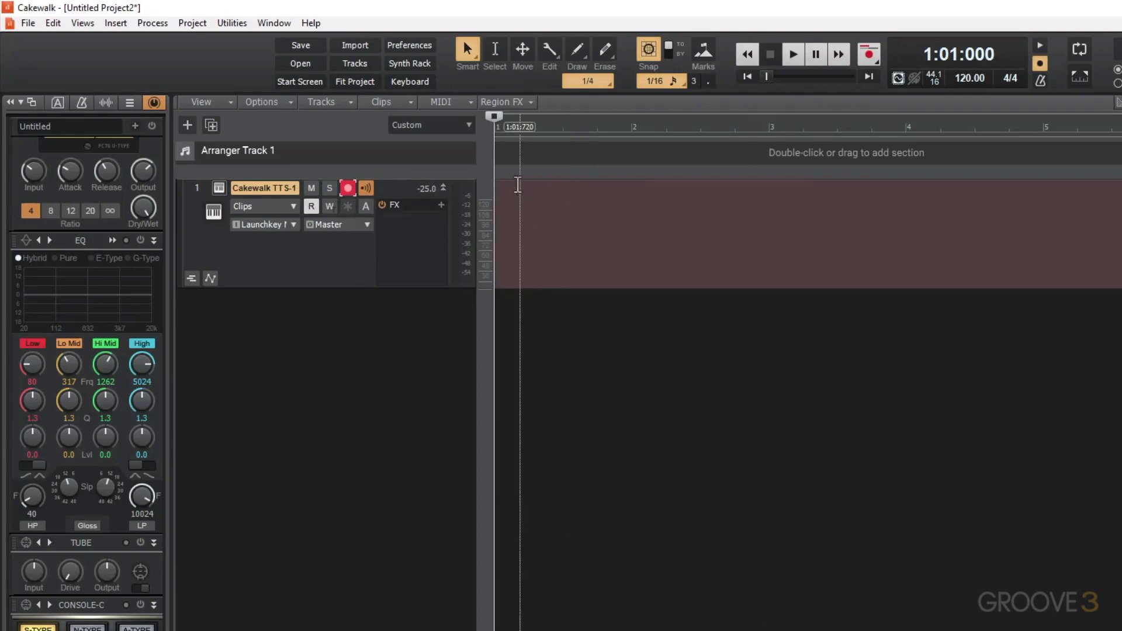
left_click(348, 188)
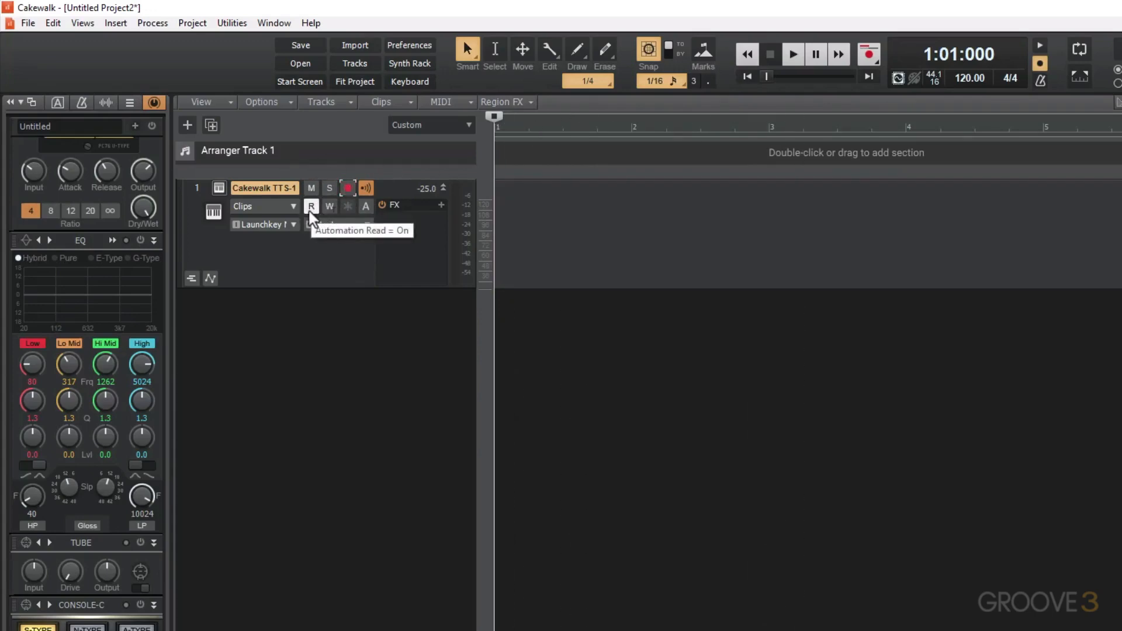
Examine the output routing choices of the TTS-1 track.
left_click(340, 226)
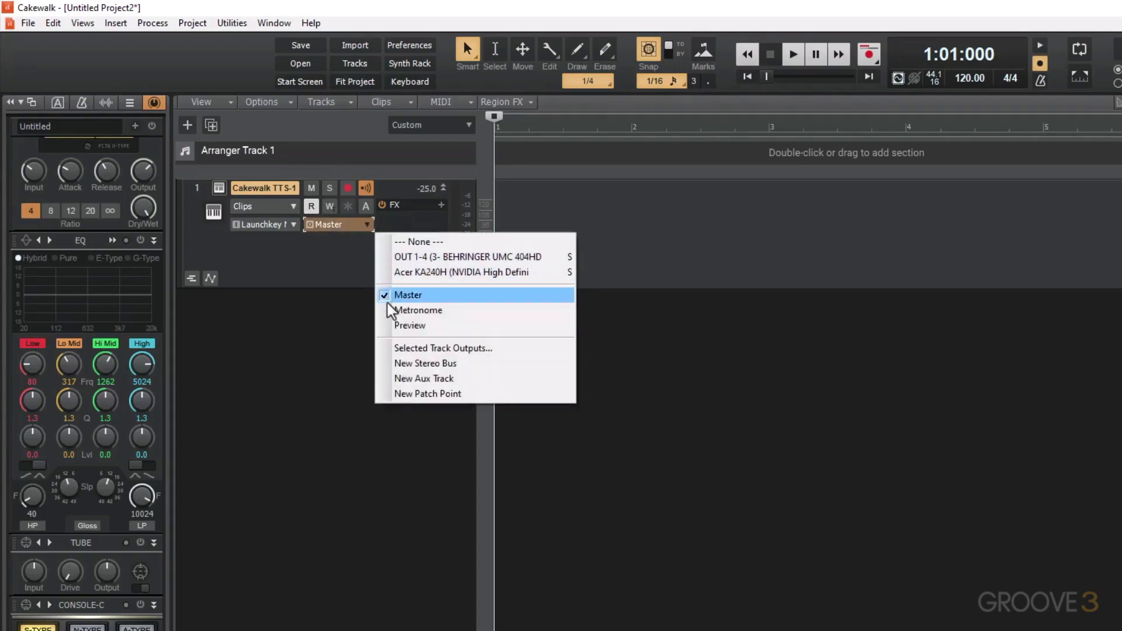
left_click(317, 284)
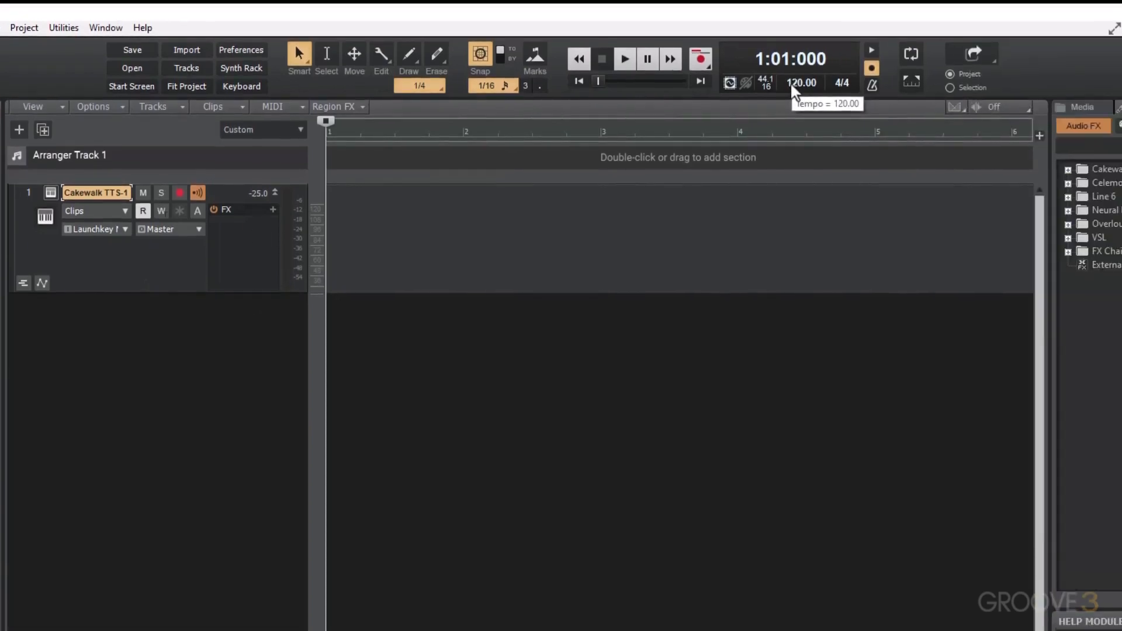
Set the project tempo to 100.00.
double_click(791, 83)
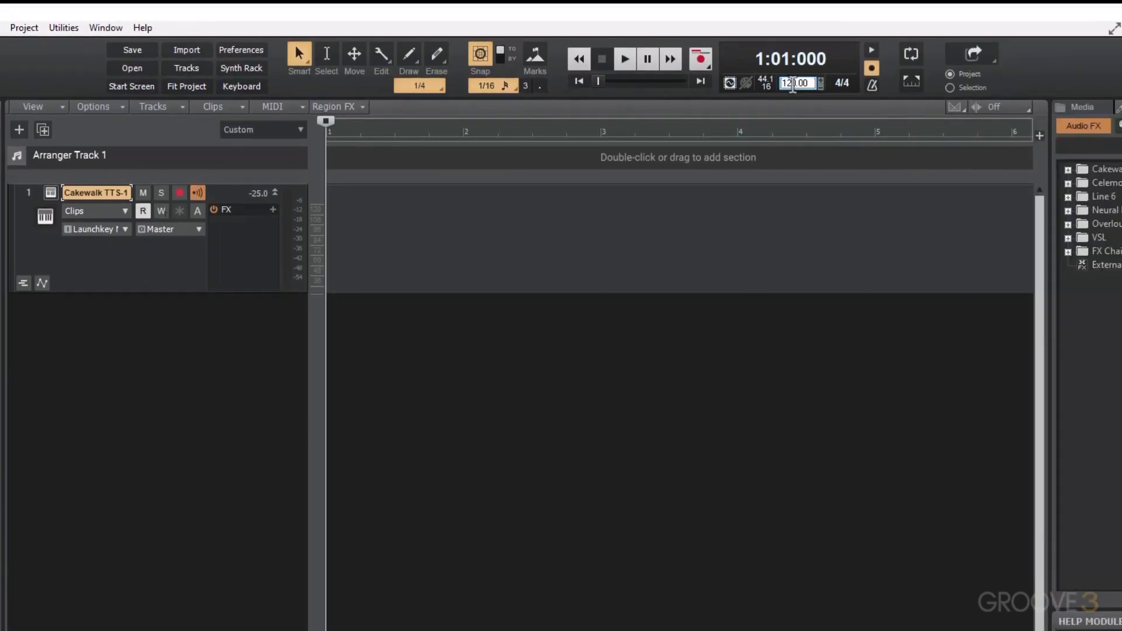
key("BackSpace")
type("0")
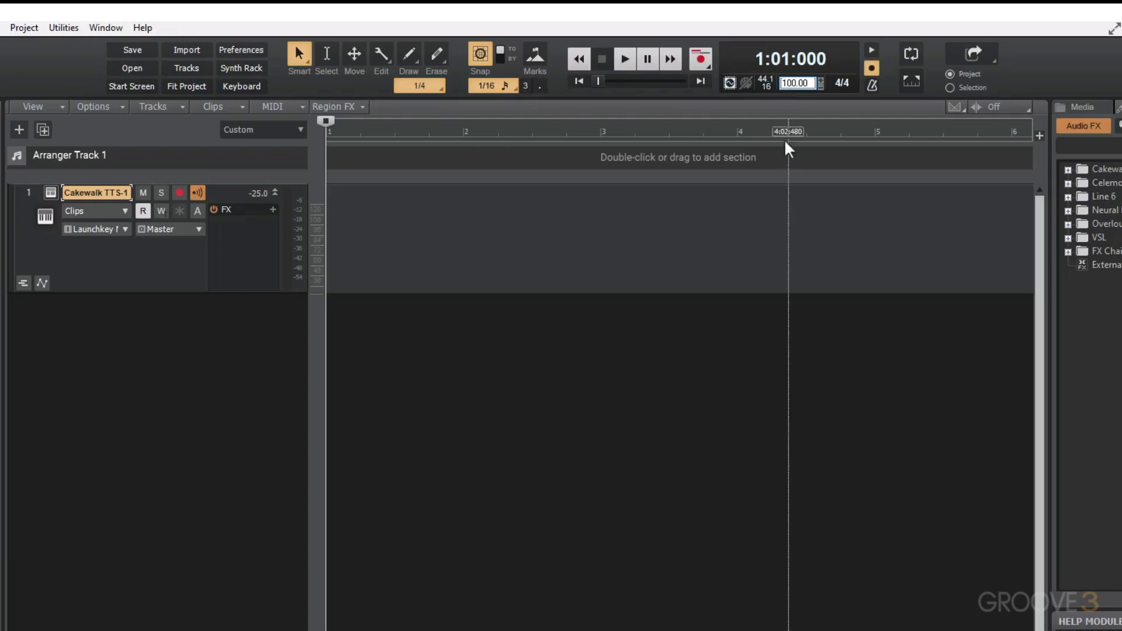
key("Return")
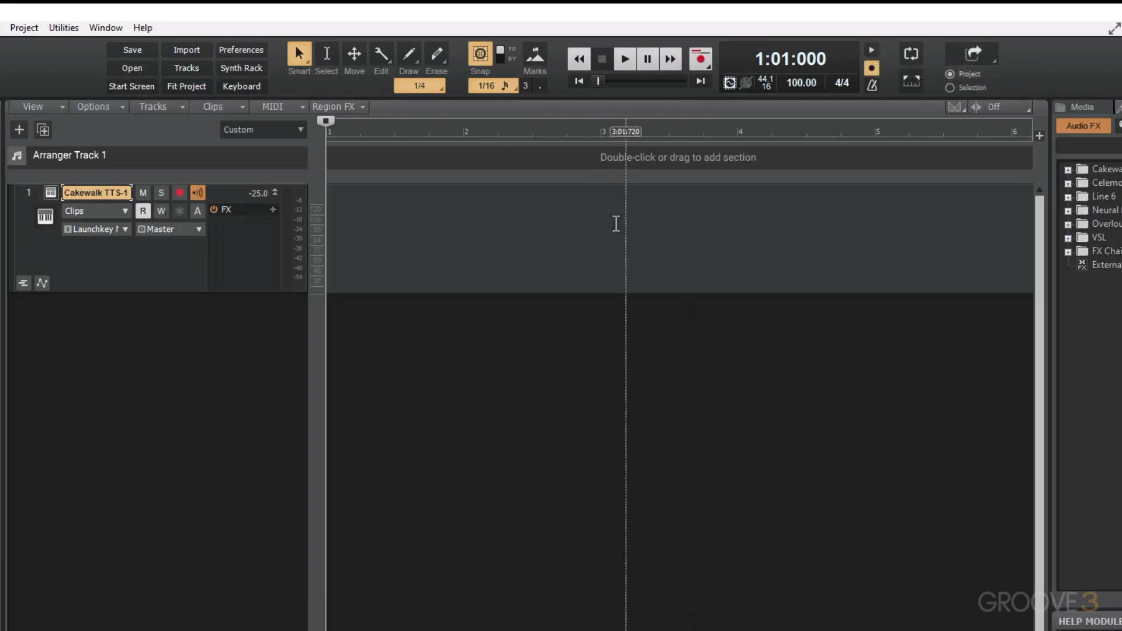
Enable the metronome for playback while the project plays, and stop the transport.
key("space")
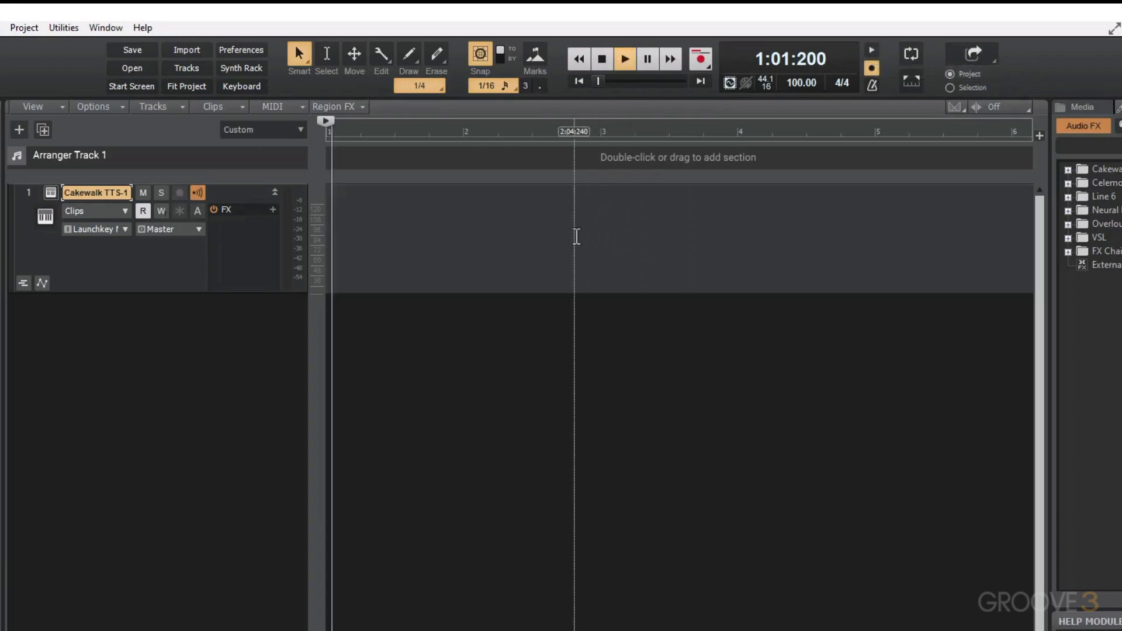
left_click(871, 51)
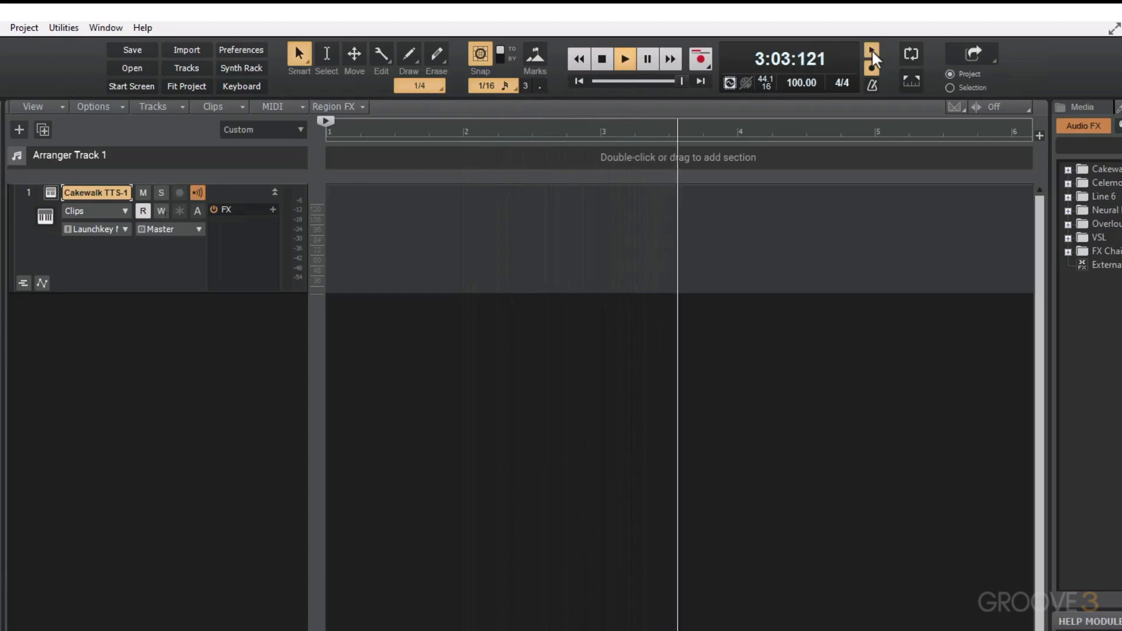
key("space")
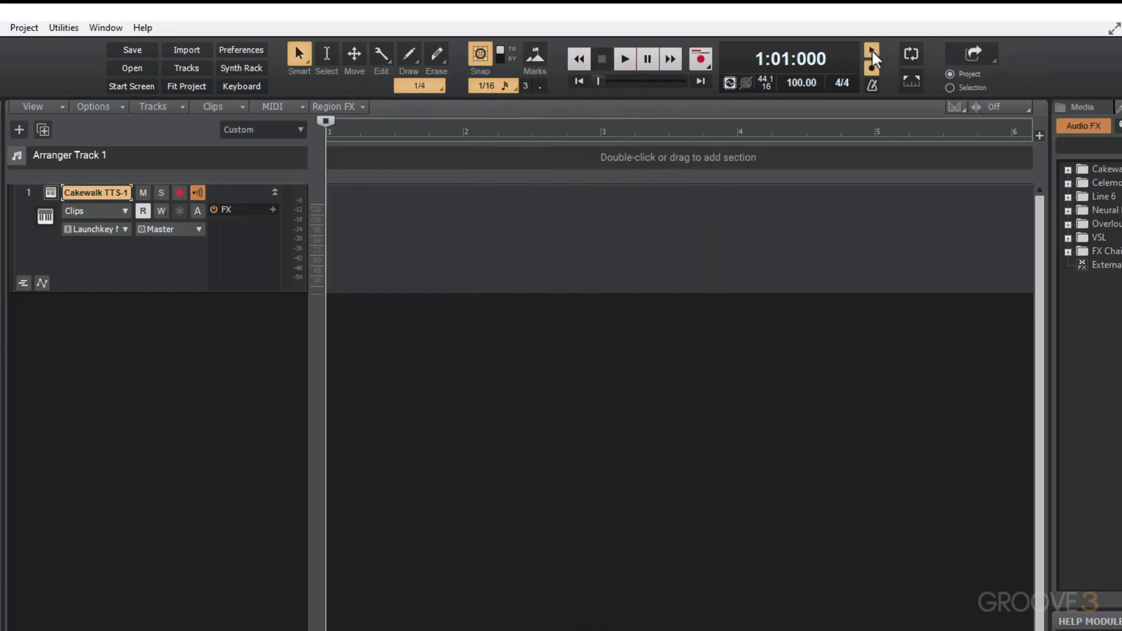
Examine the metronome preferences, including the sounds available for the first beat, and apply the settings.
left_click(871, 86)
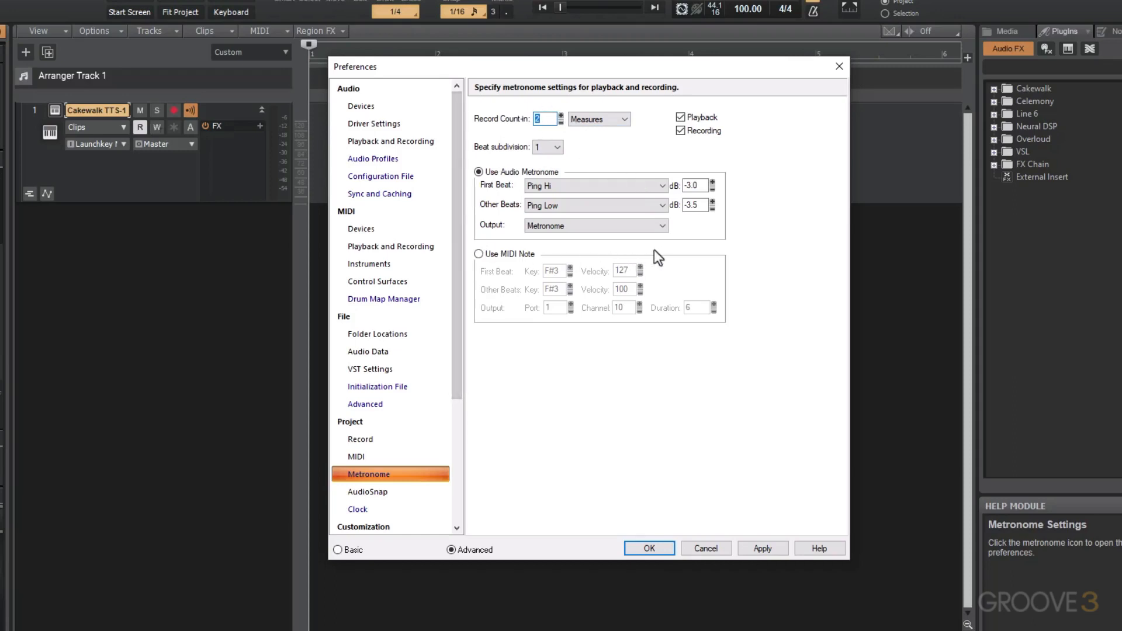
left_click(583, 182)
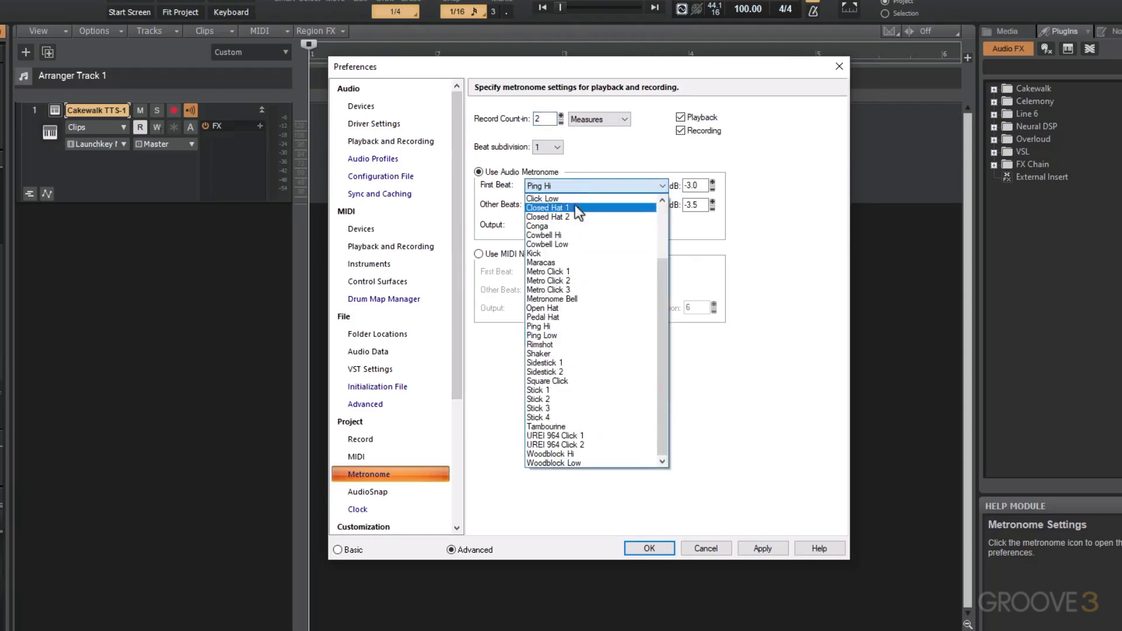
left_click(614, 138)
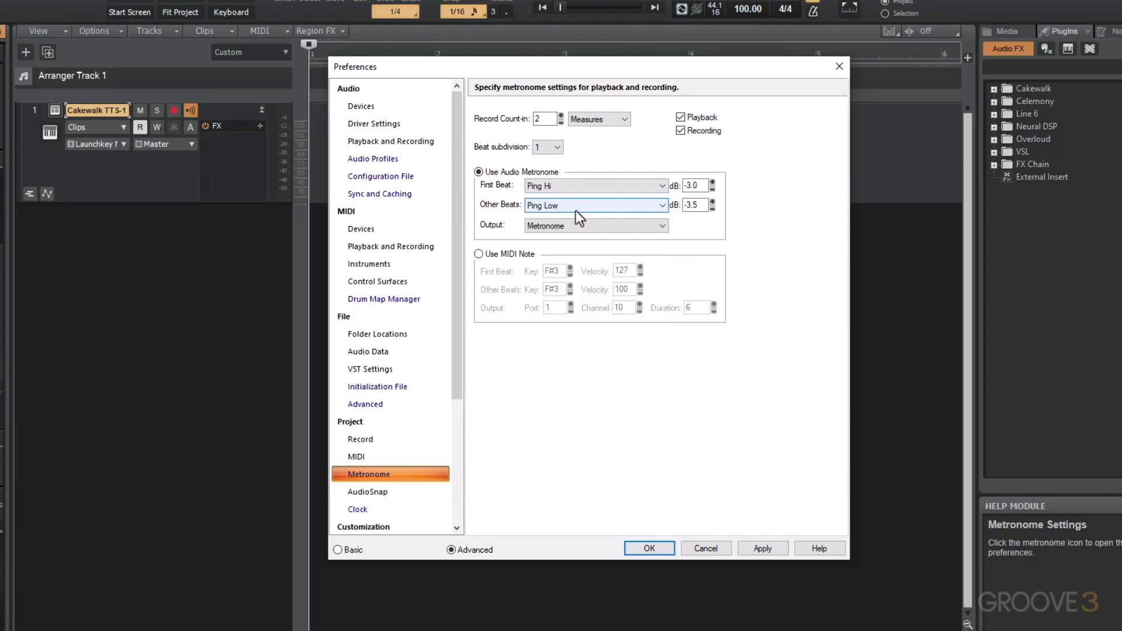
left_click(760, 548)
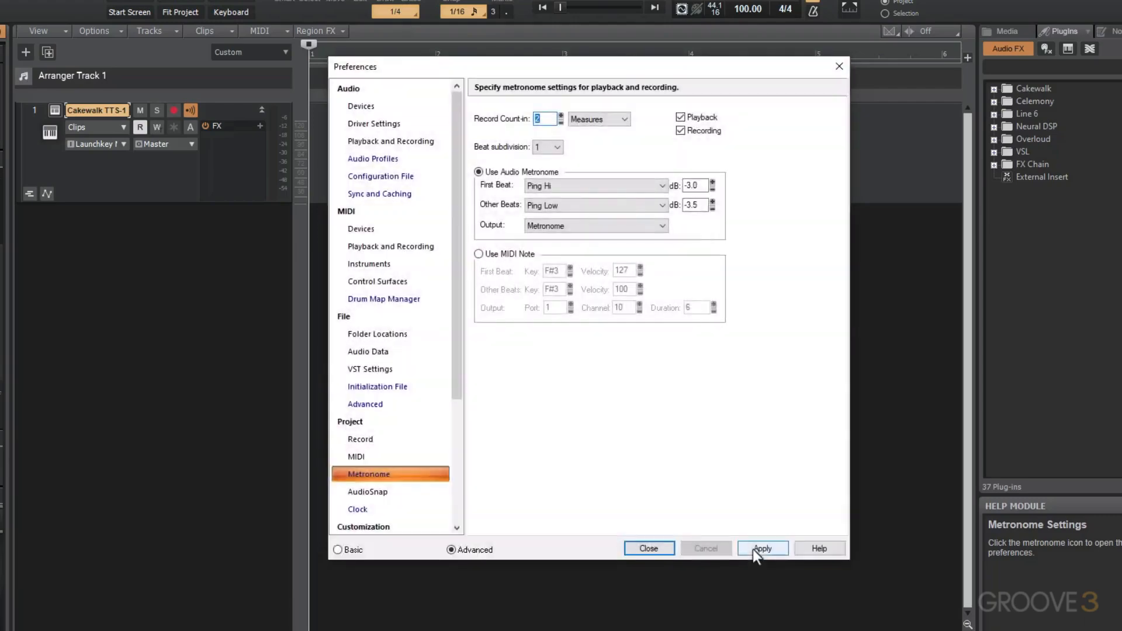
Close the preferences and place the playback position at the start of measure 3.
left_click(650, 546)
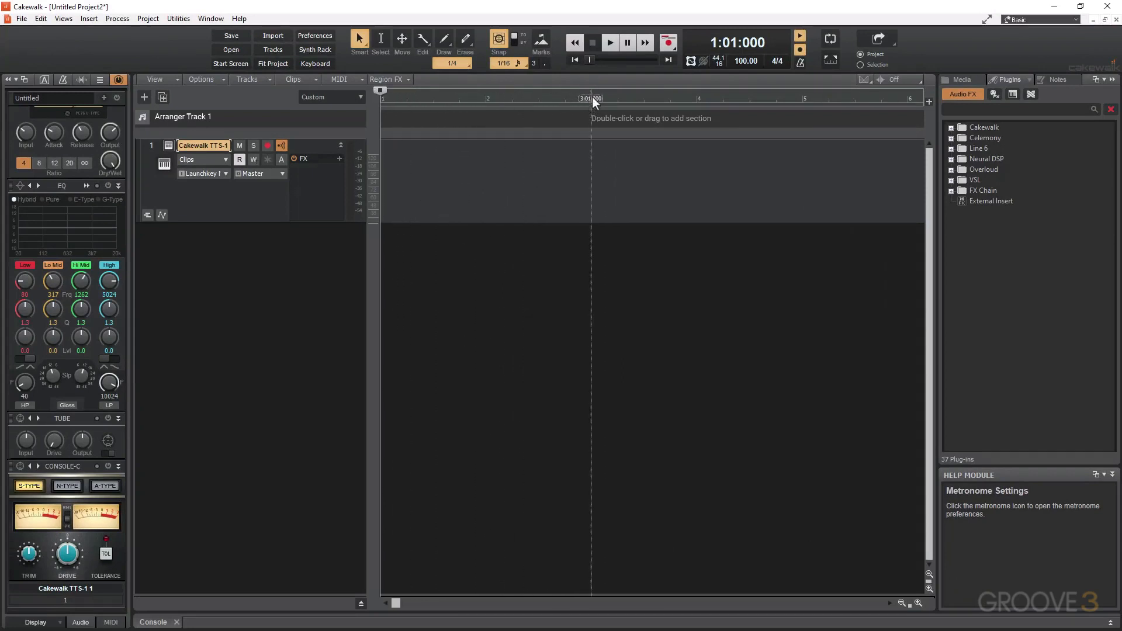
left_click(592, 96)
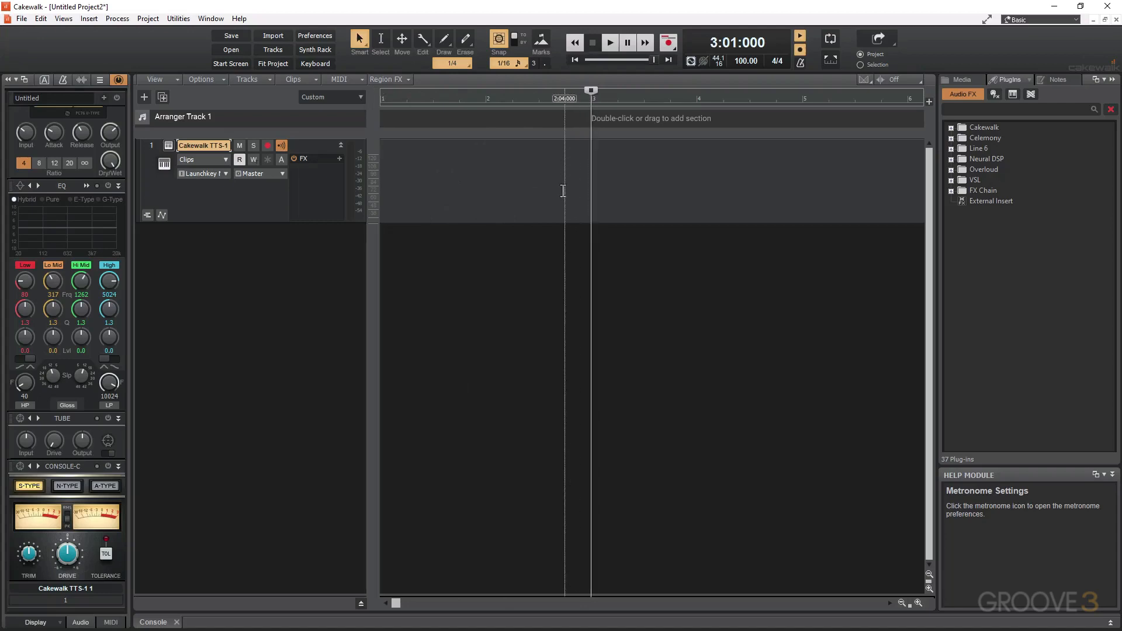
Arm the TTS-1 track and record a MIDI chord performance from measure 3 until about the end of measure 11.
left_click(267, 145)
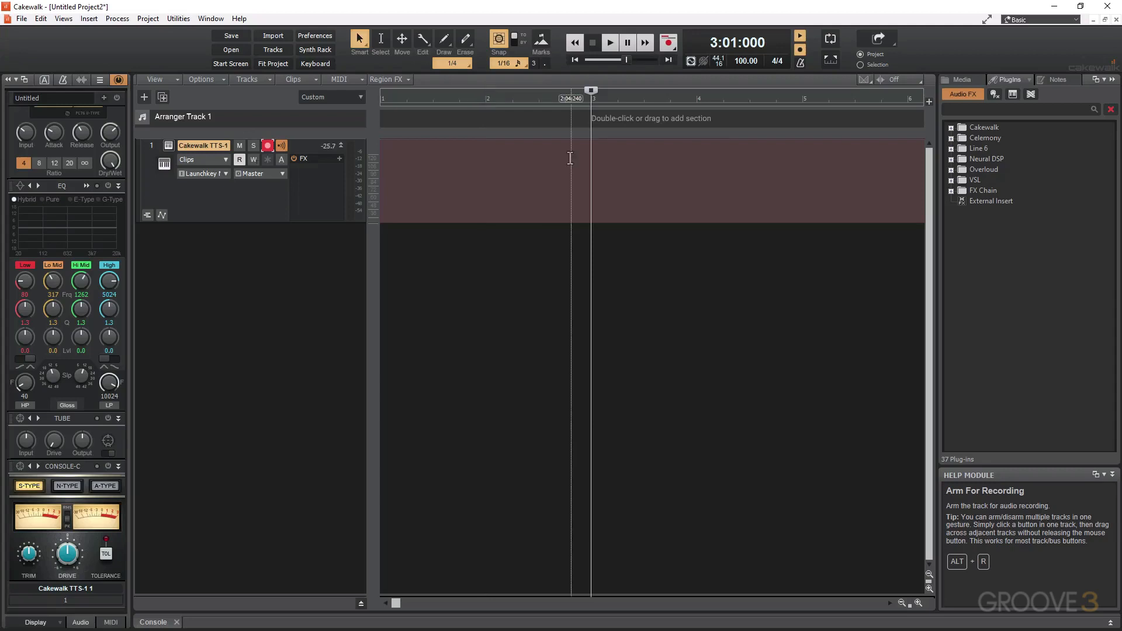
key("r")
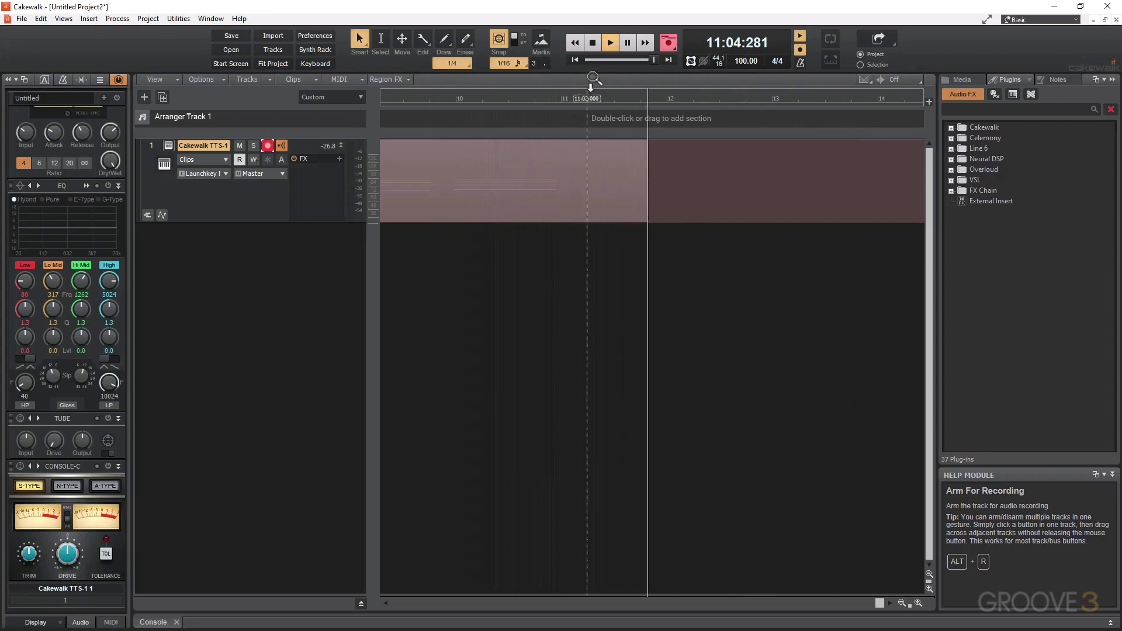
left_click(593, 43)
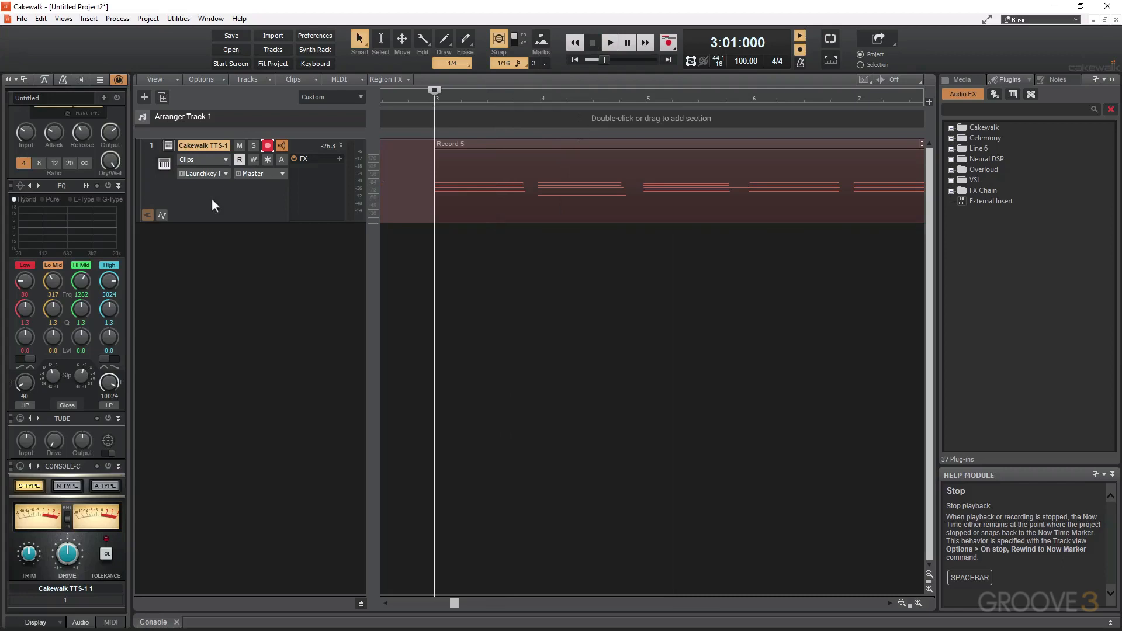
Adjust the timeline's horizontal zoom to view the entire recorded clip.
key("ctrl+Left")
key("ctrl+Left")
key("ctrl+Left")
key("ctrl+Left")
key("ctrl+Left")
key("ctrl+Left")
key("ctrl+Left")
key("ctrl+Left")
key("ctrl+Left")
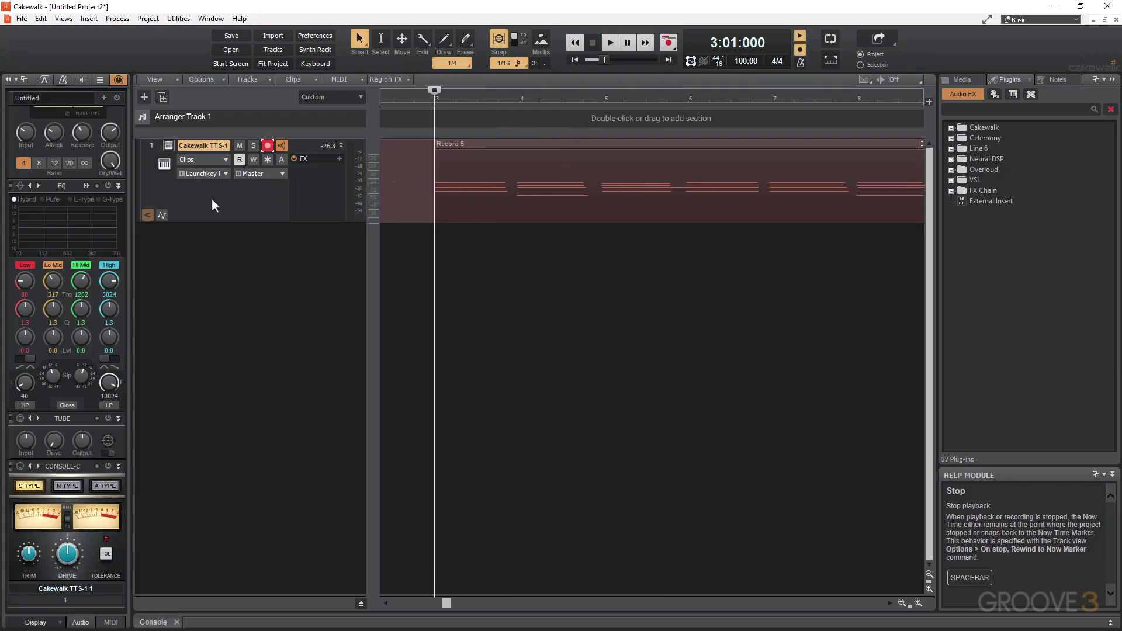
key("ctrl+Right")
key("ctrl+Right")
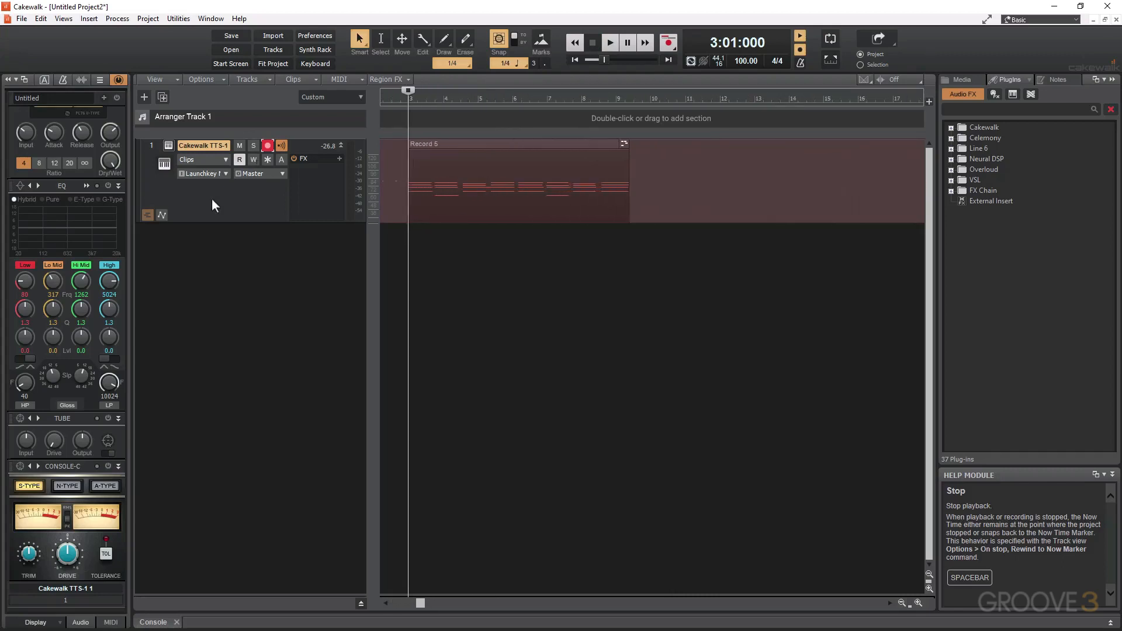
key("ctrl+Right")
key("ctrl+Right")
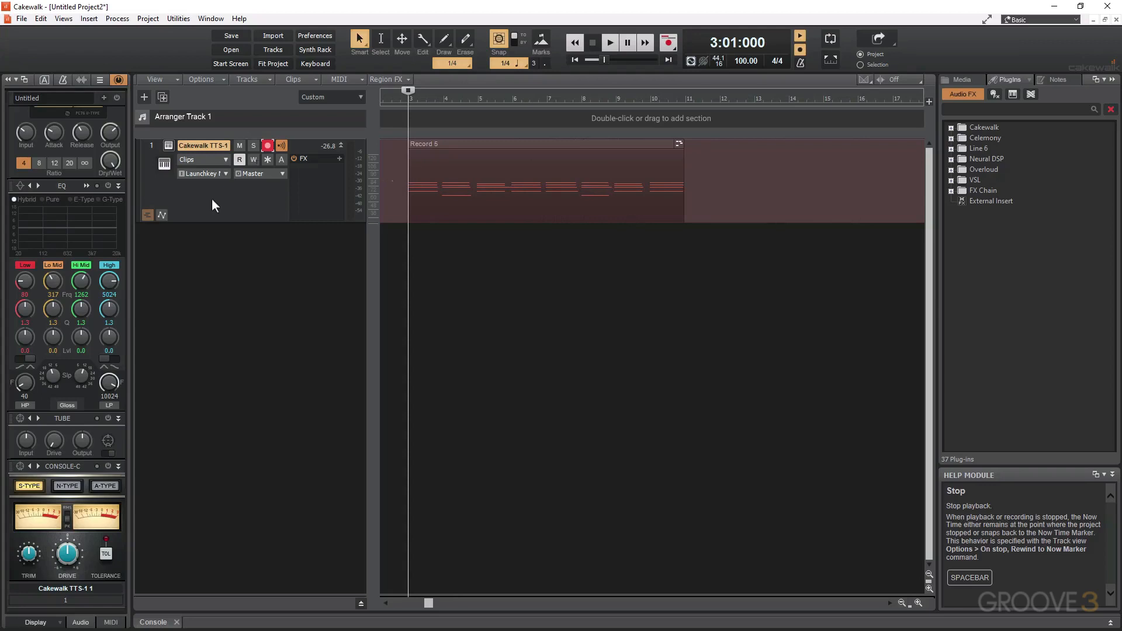
Examine the recorded clip at various vertical zoom levels, finishing with the TTS-1 track at its minimum height.
key("ctrl+Down")
key("ctrl+Down")
key("ctrl+Down")
key("ctrl+Up")
key("ctrl+Up")
key("ctrl+Up")
key("ctrl+Up")
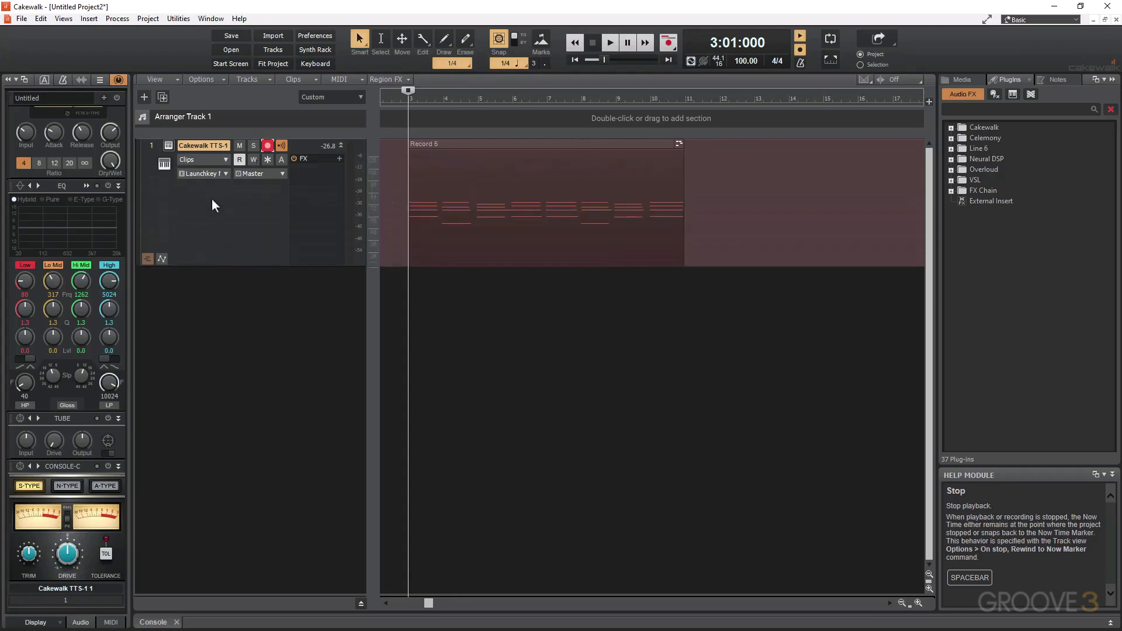
key("ctrl+Up")
key("ctrl+Up")
key("ctrl+Down")
key("ctrl+Down")
key("ctrl+Down")
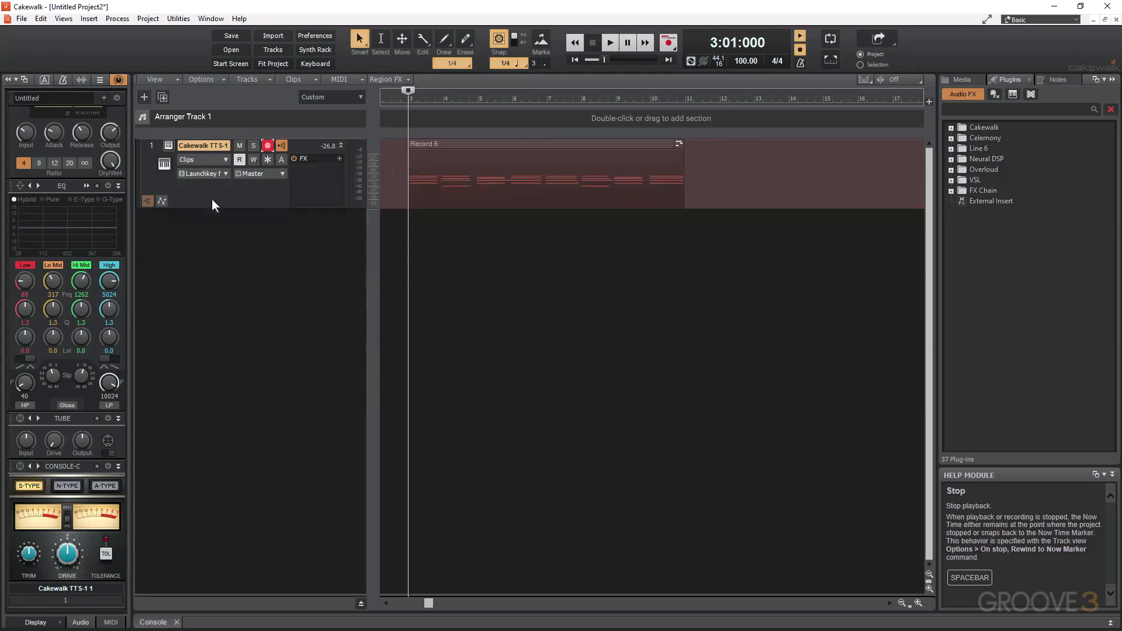
key("ctrl+Up")
key("ctrl+Up")
key("ctrl+Down")
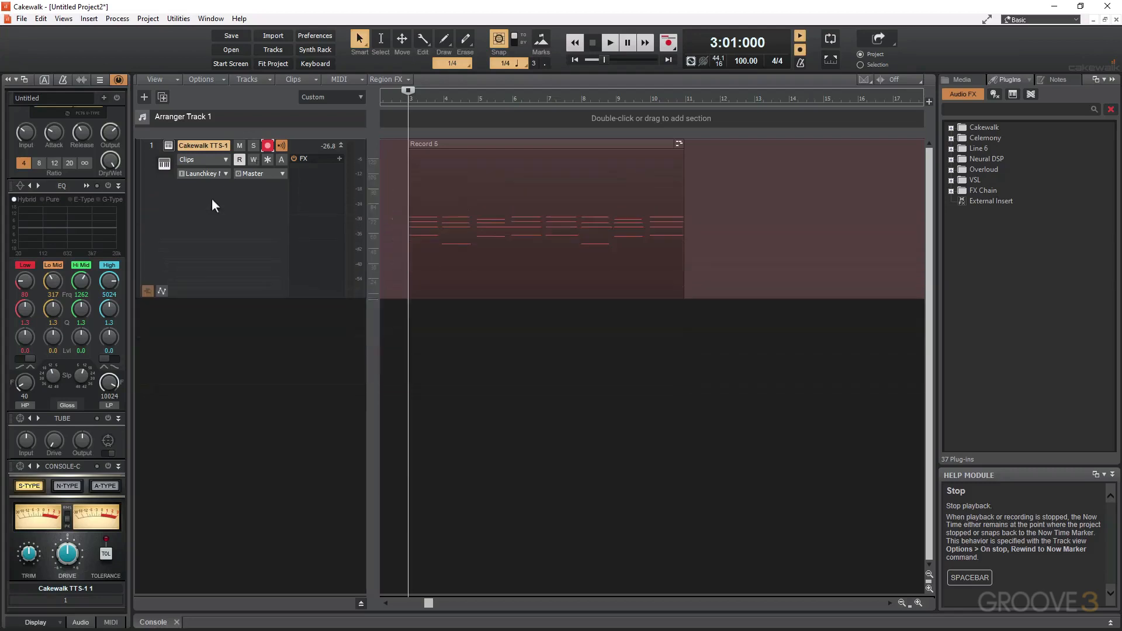
key("ctrl+Down")
key("ctrl+Down")
key("ctrl+Down")
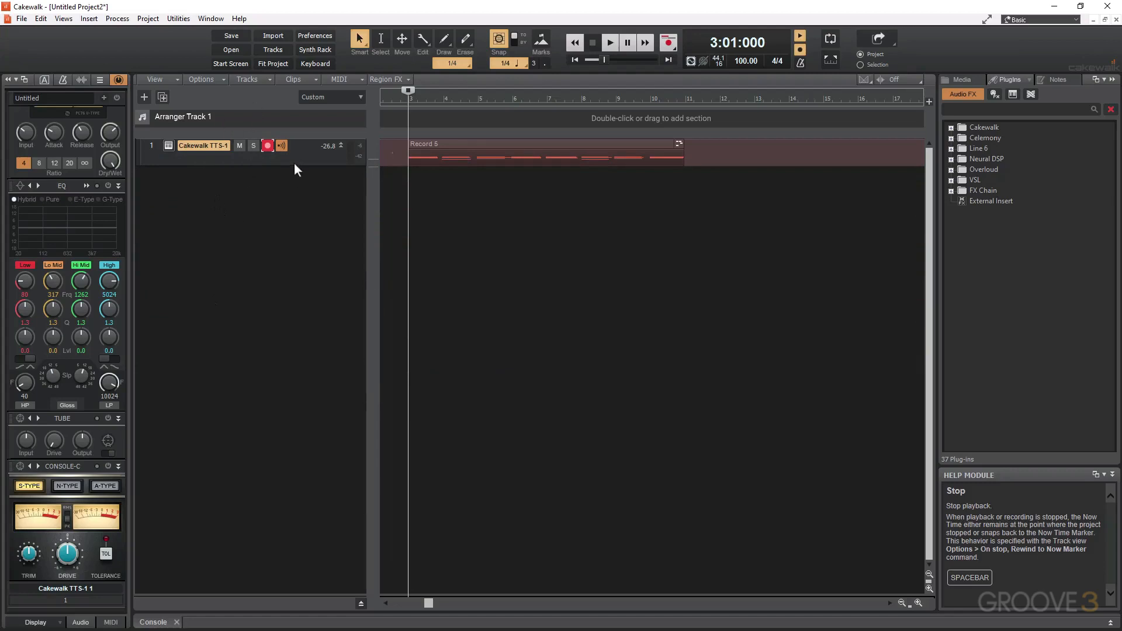
Enlarge the TTS-1 track's height until its controls and the recorded clip's notes are readable.
left_click_drag(298, 168, 306, 212)
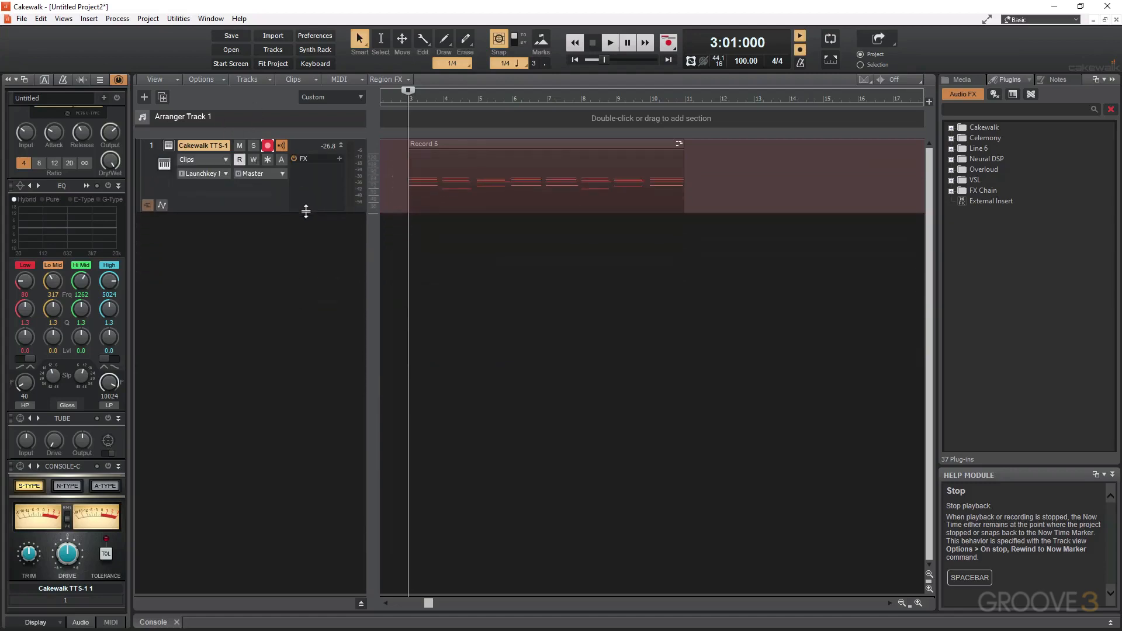
key("ctrl+Down")
key("ctrl+Down")
key("ctrl+Down")
key("ctrl+Down")
key("ctrl+Down")
key("ctrl+Up")
key("ctrl+Up")
key("ctrl+Up")
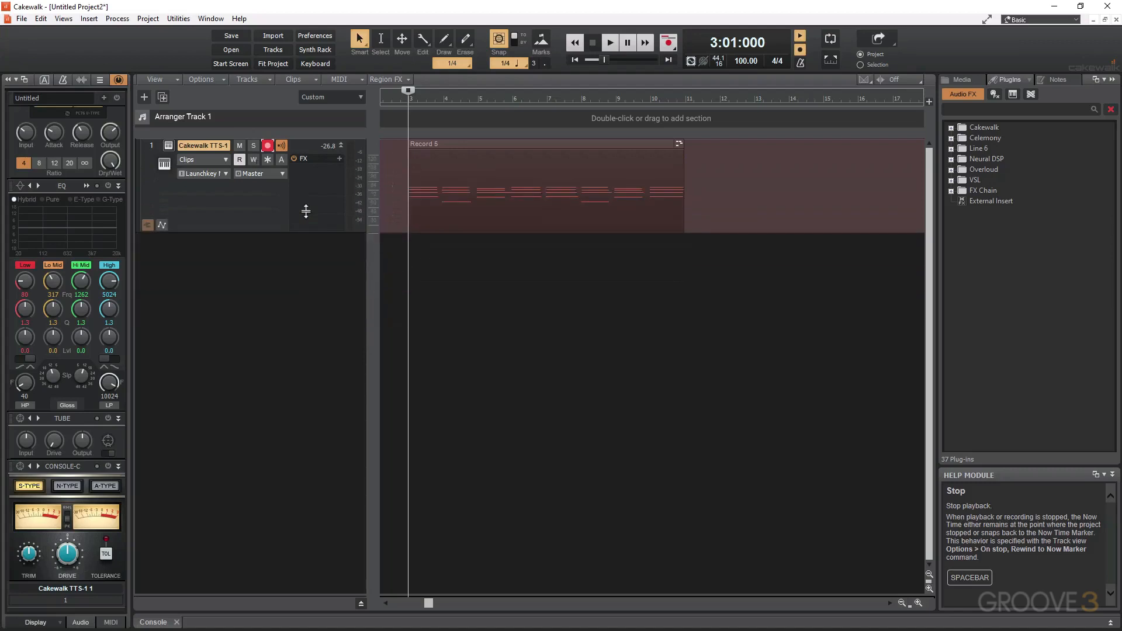
key("ctrl+Down")
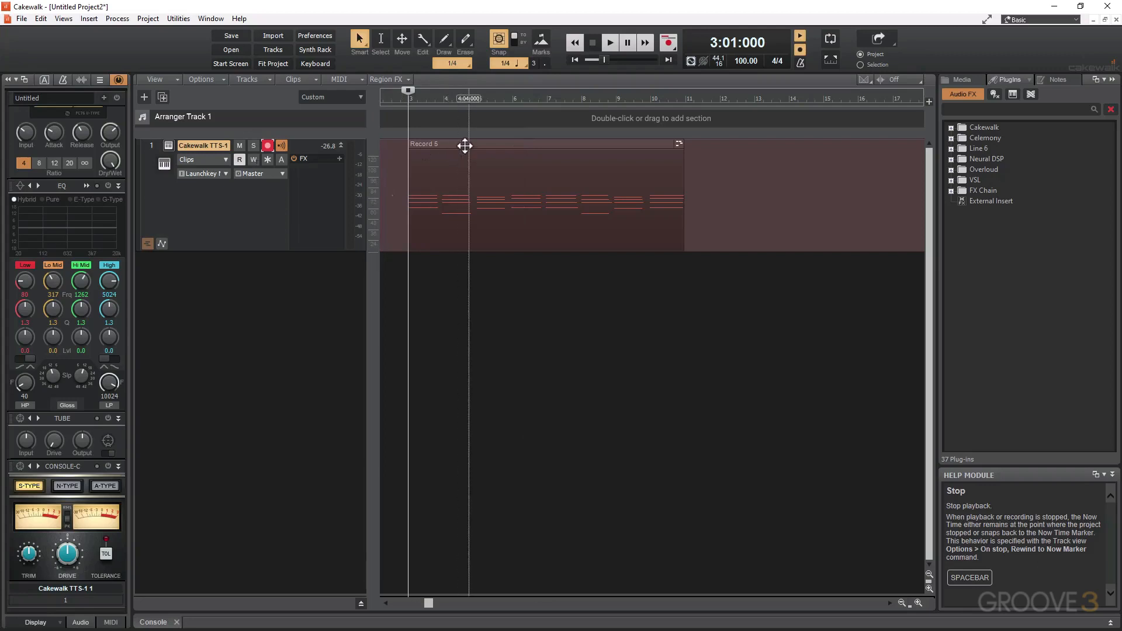
Open the recorded clip in the Piano Roll and enlarge that view to inspect more of its notes.
left_click(496, 146)
double_click(498, 145)
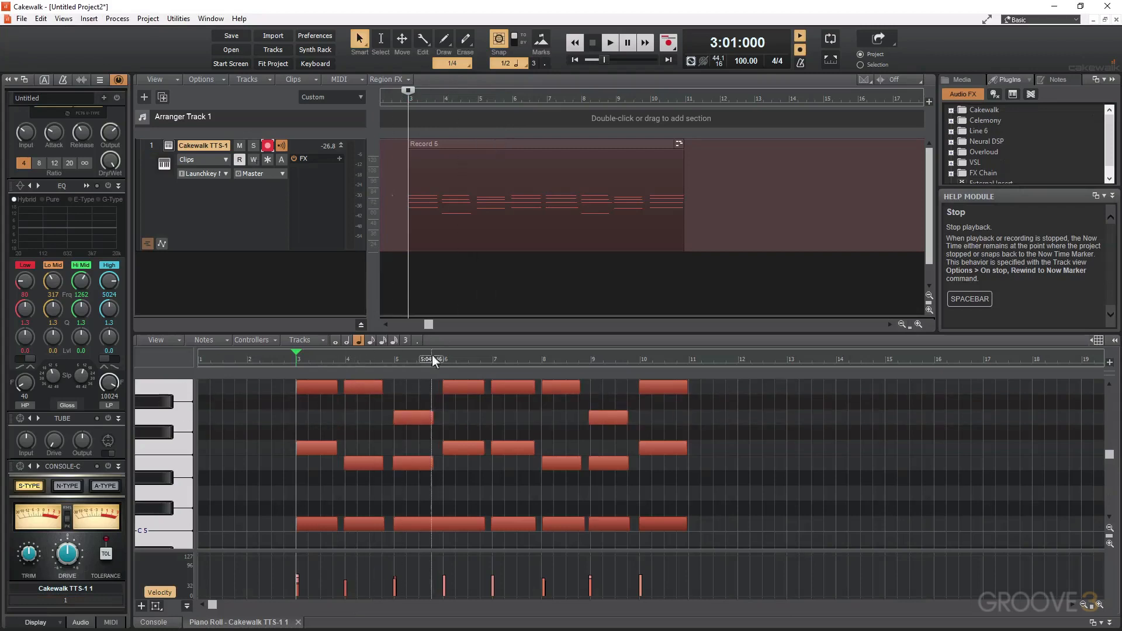
left_click_drag(452, 335, 454, 221)
Select the F5 note at measure 6 in the Piano Roll and collapse the view.
left_click(460, 338)
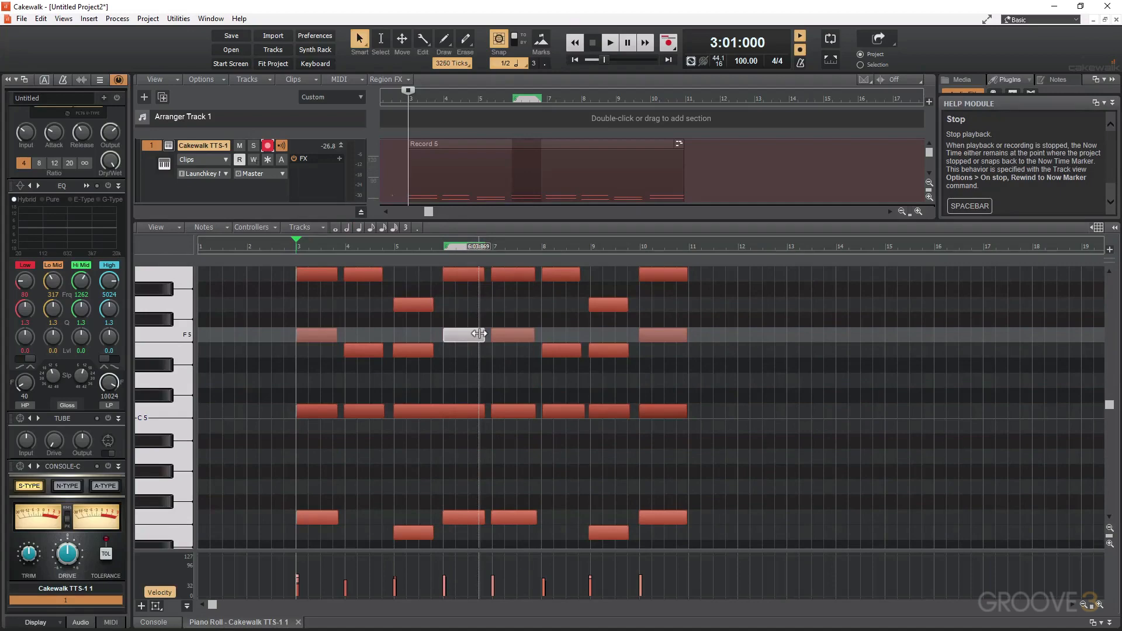
key("d")
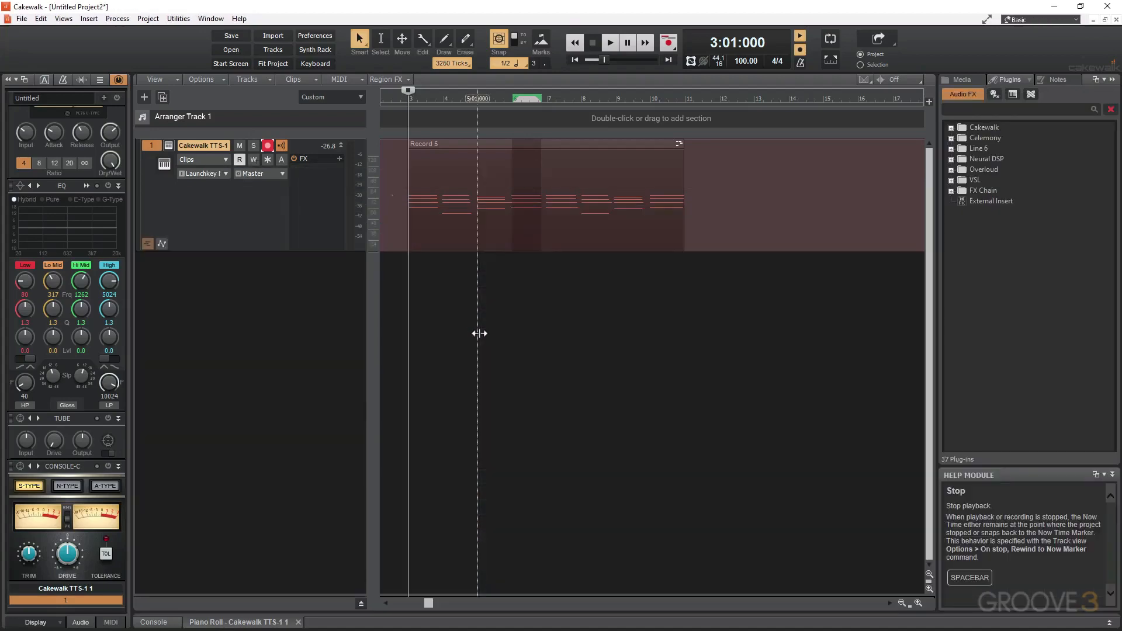